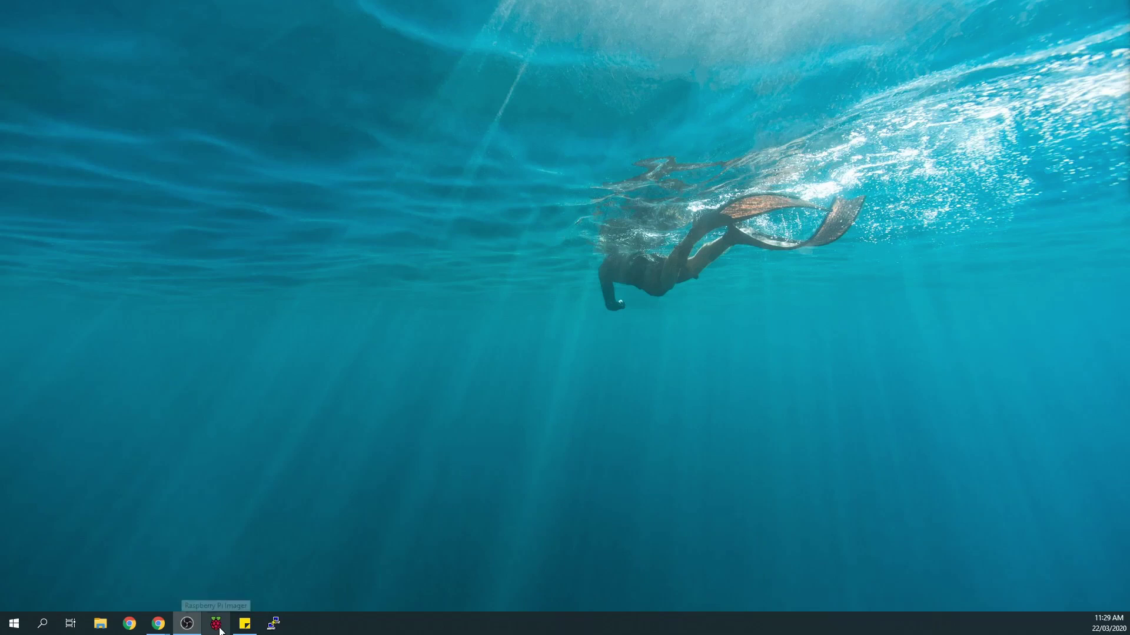
Restore and centre the Raspberry Pi Imager window, then show the Raspbian (other) OS list
click(220, 626)
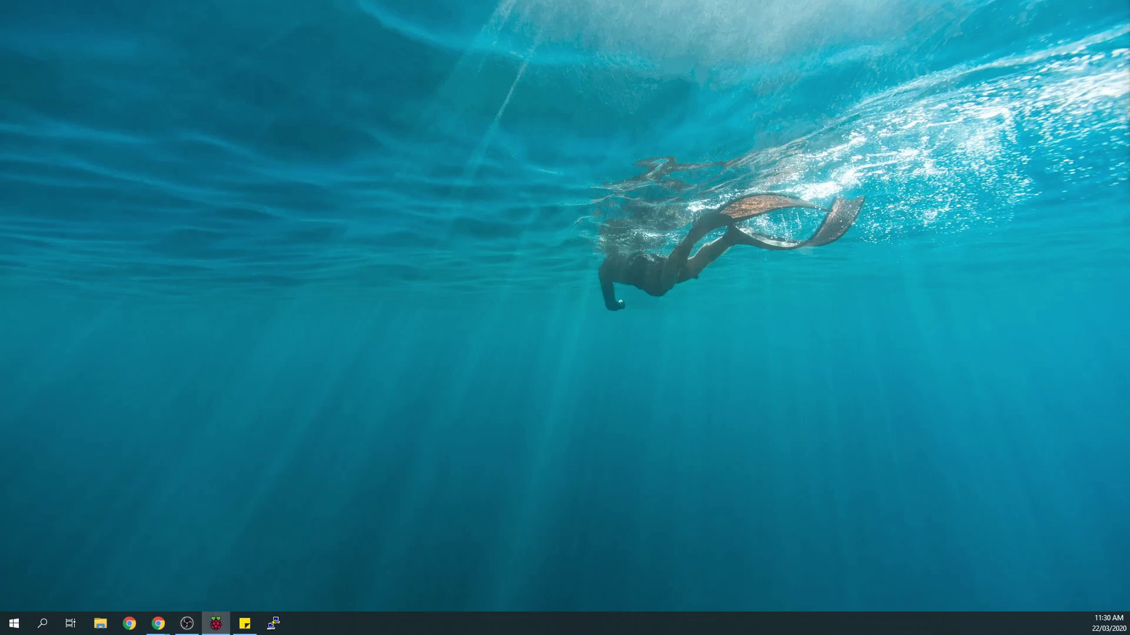
drag(596, 118, 550, 113)
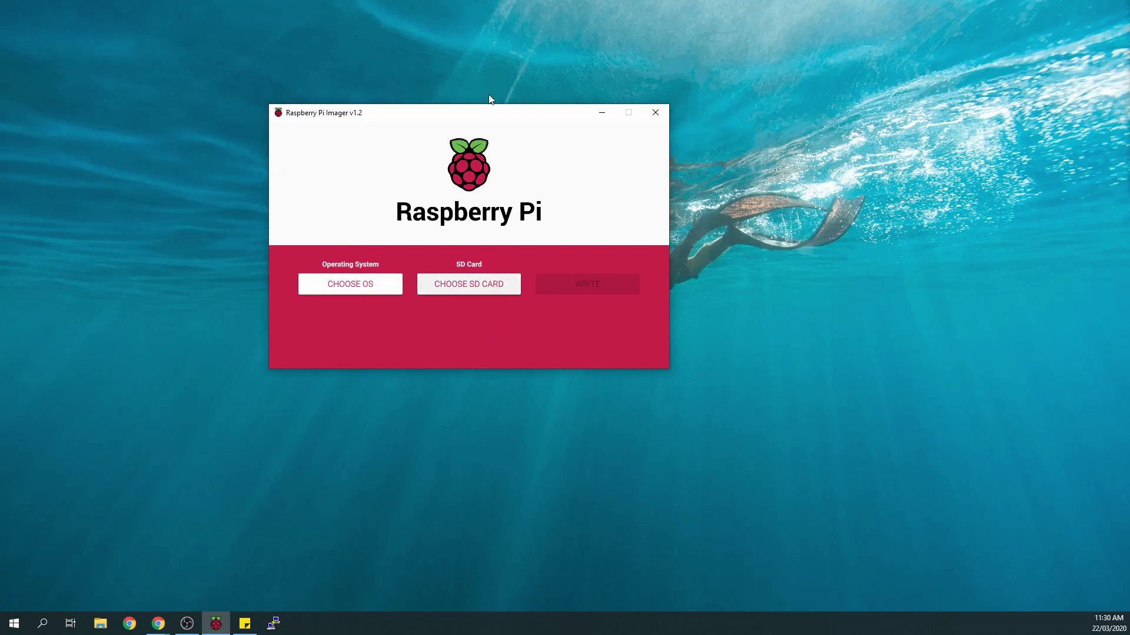
drag(488, 108, 580, 107)
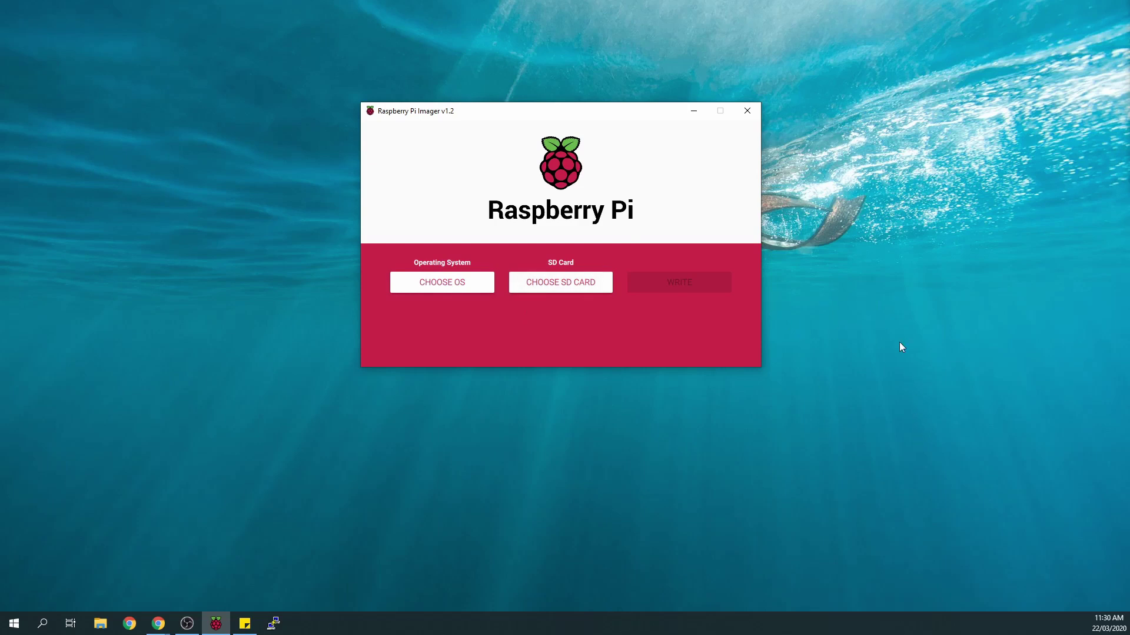
click(416, 283)
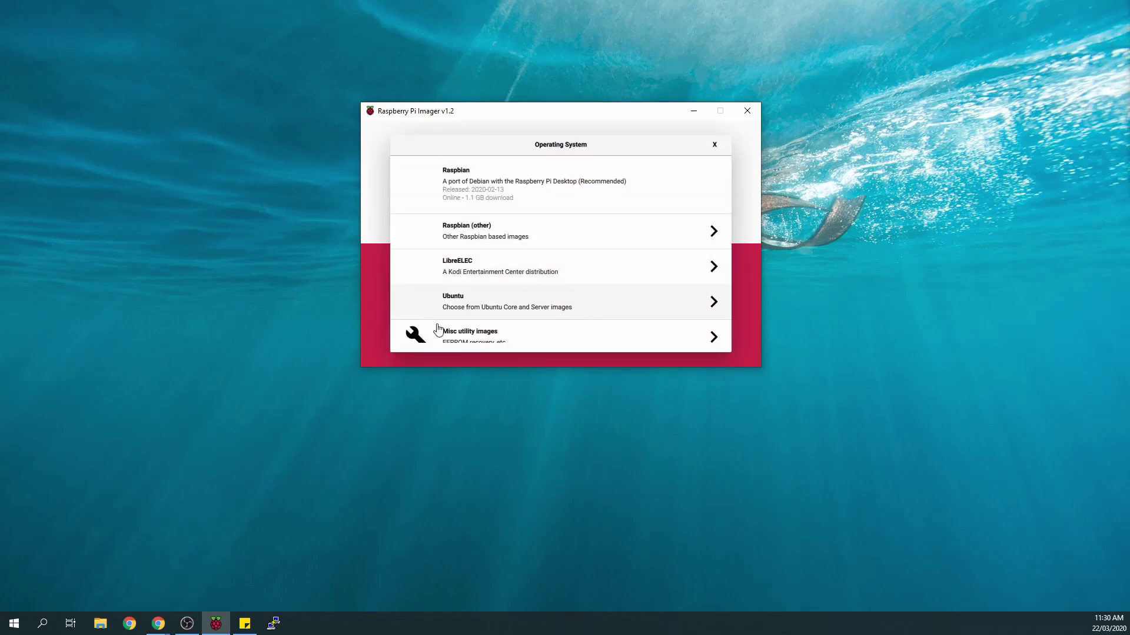
click(686, 238)
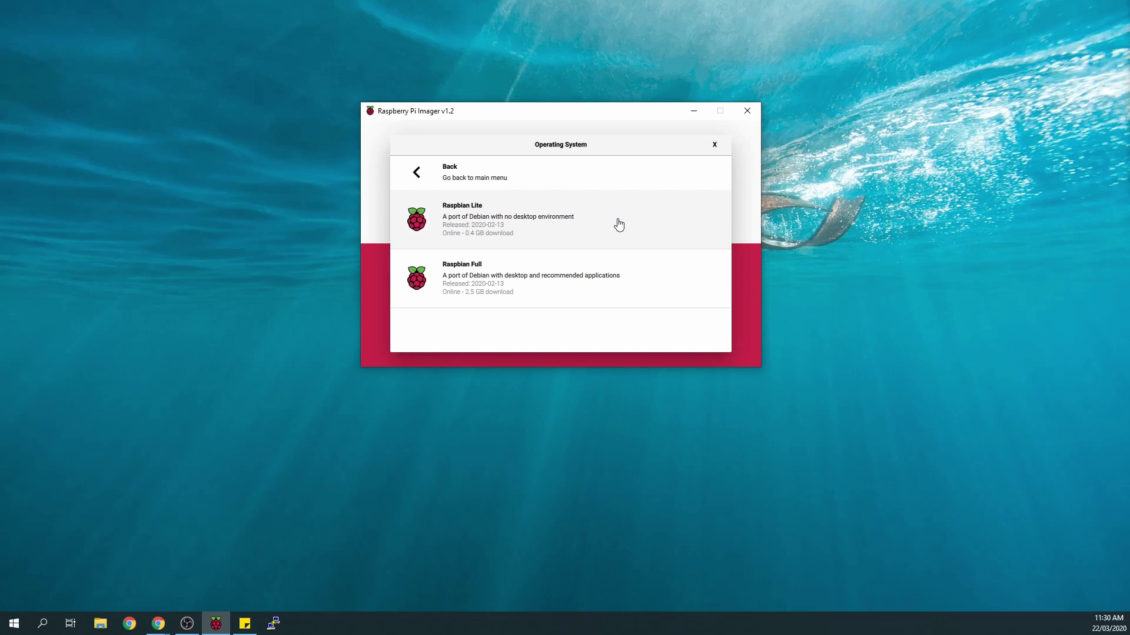
Write Raspbian Lite to the 16.0 GB Generic USB3.0 SD card
click(520, 211)
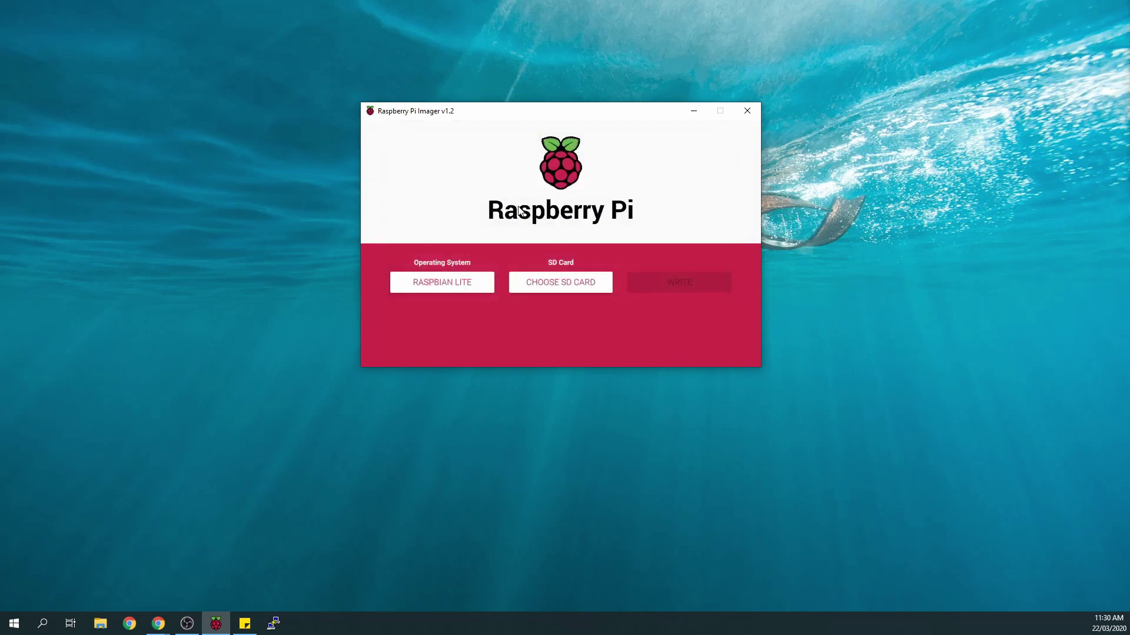
click(563, 288)
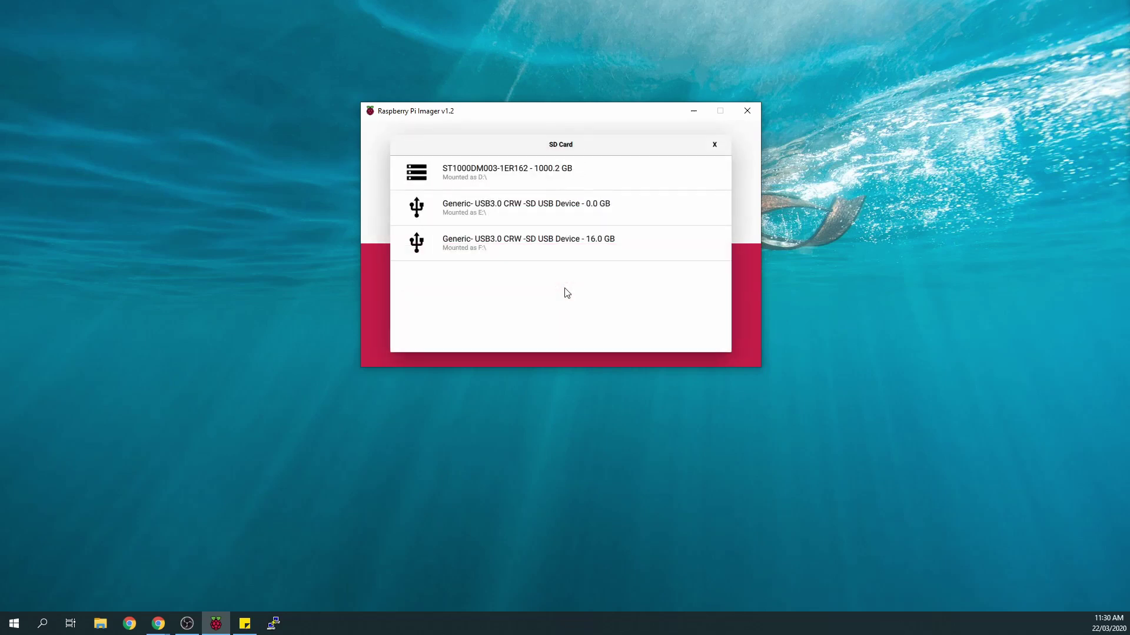
click(565, 257)
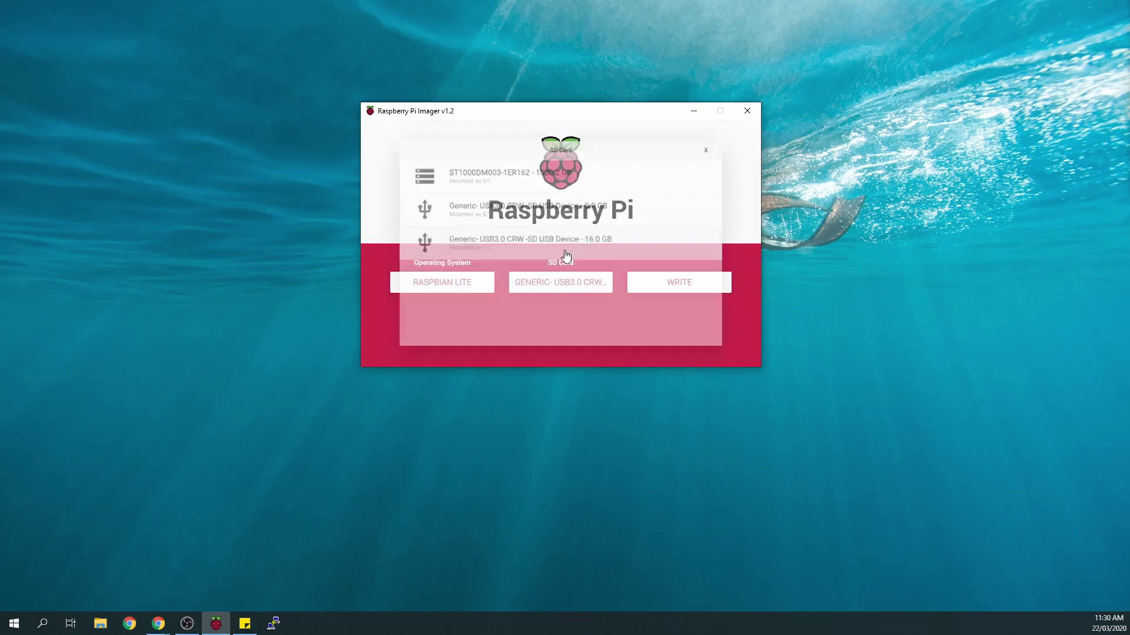
click(692, 287)
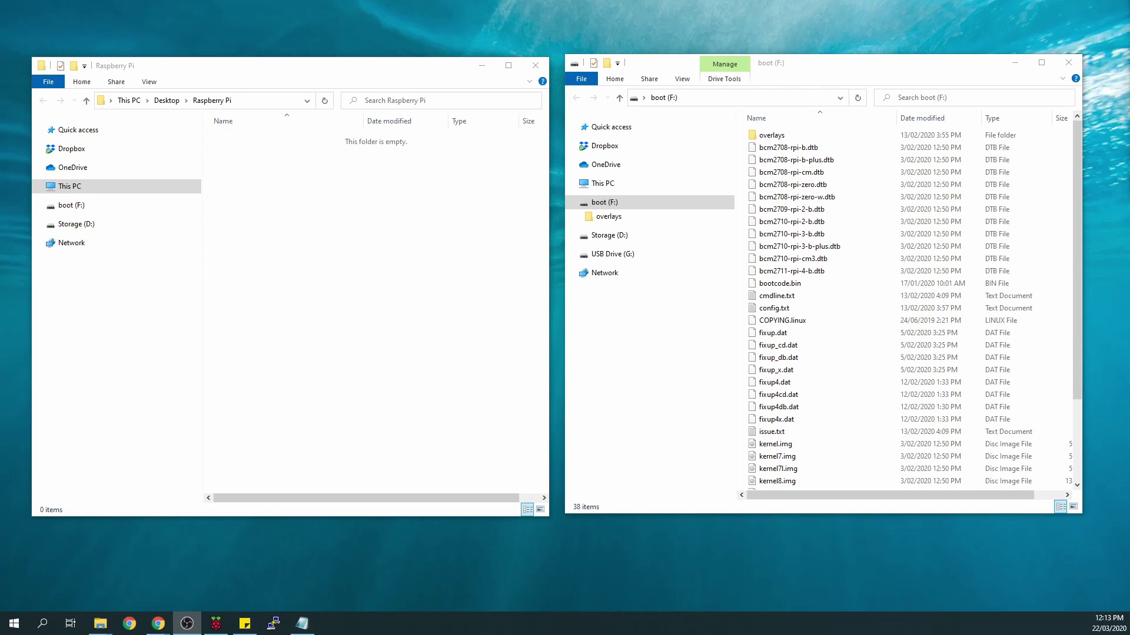
Create a new text document in the Raspberry Pi folder and rename it ssh, dropping .txt
right_click(322, 220)
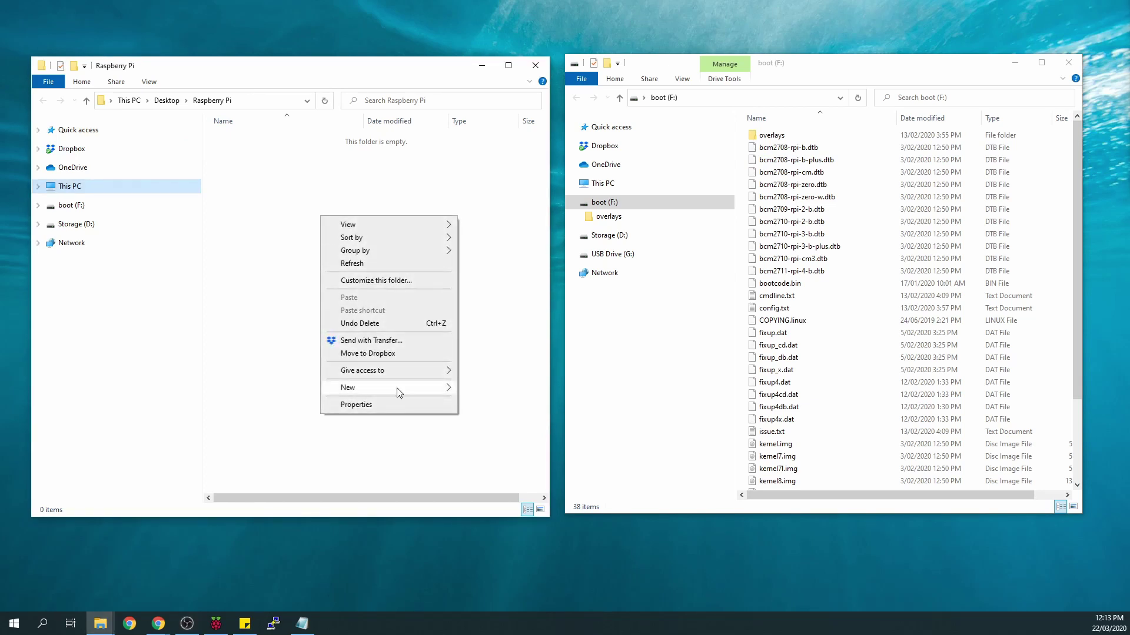
mouse_move(398, 388)
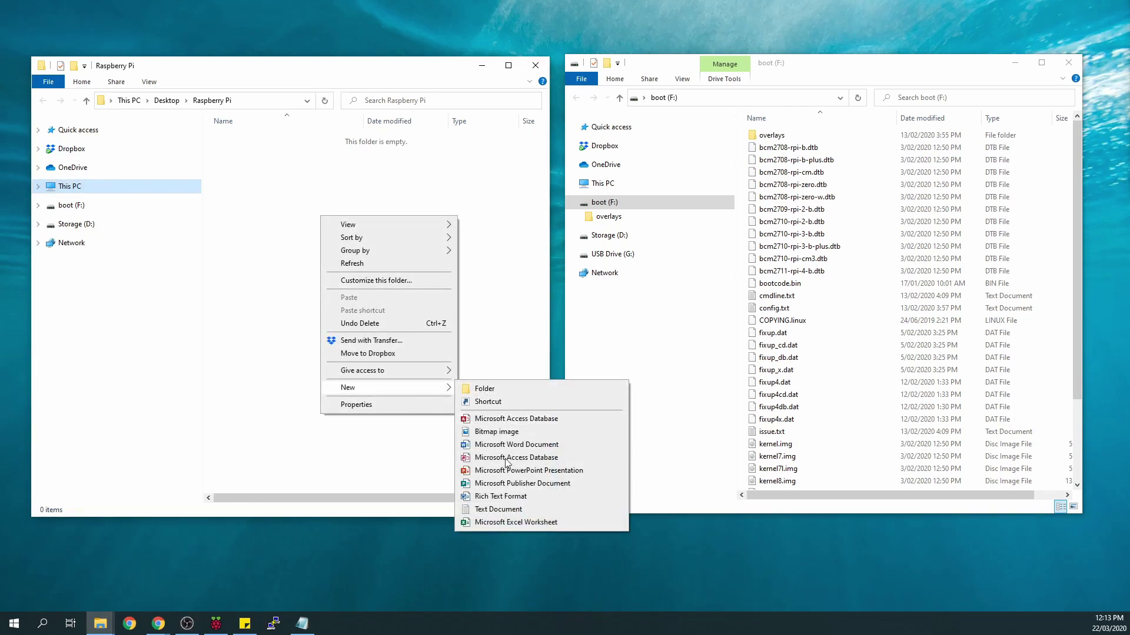
click(498, 509)
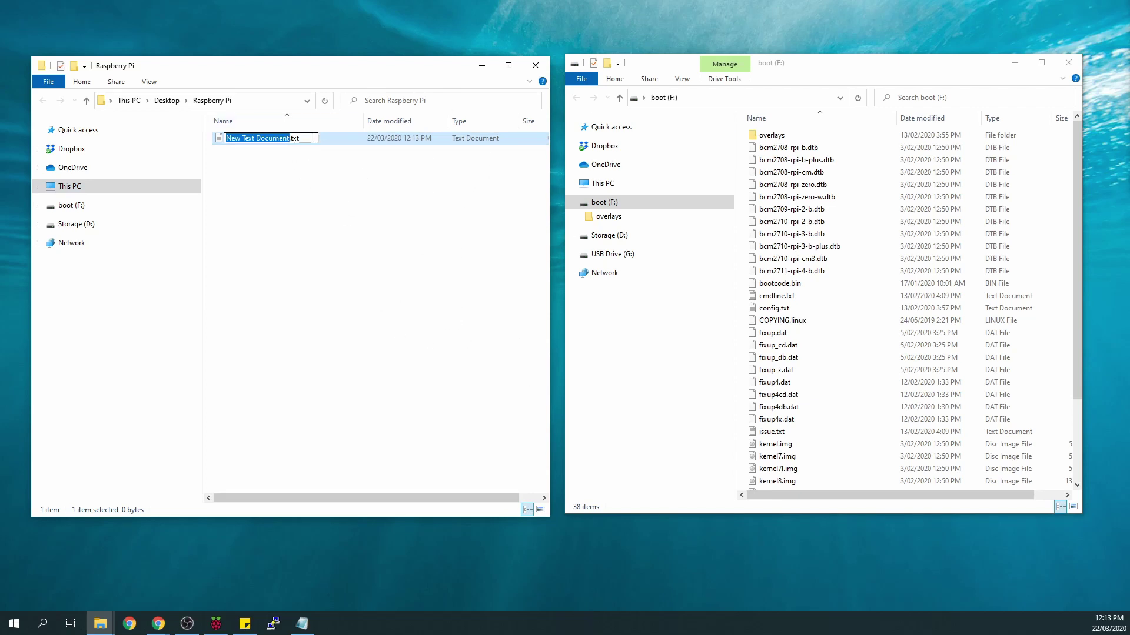
drag(311, 140, 219, 135)
text(ssh)
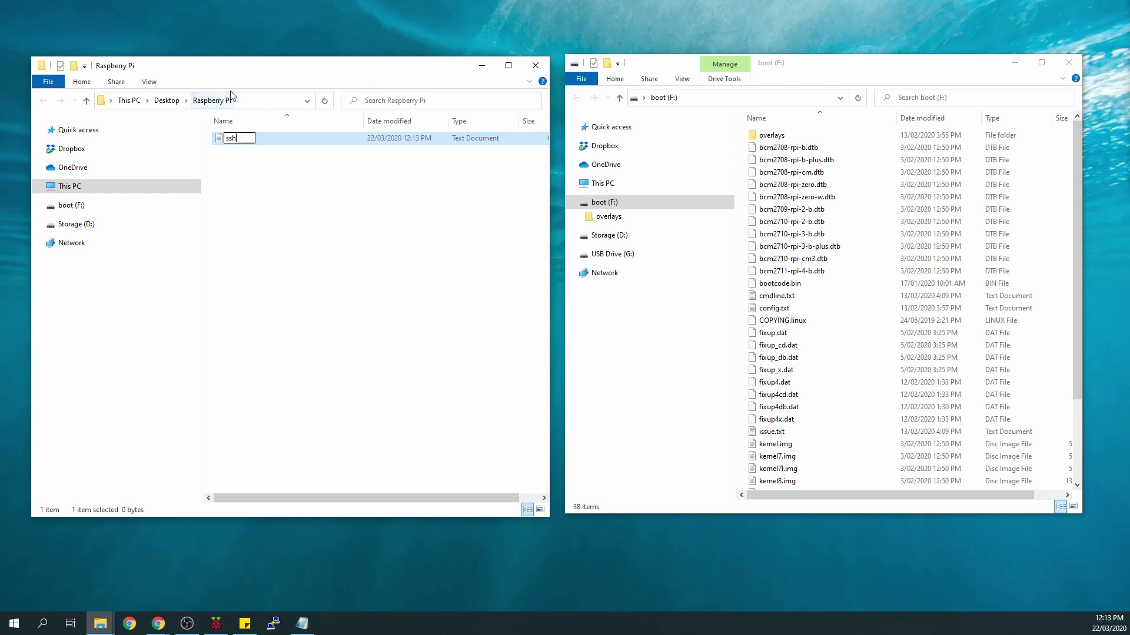
click(351, 241)
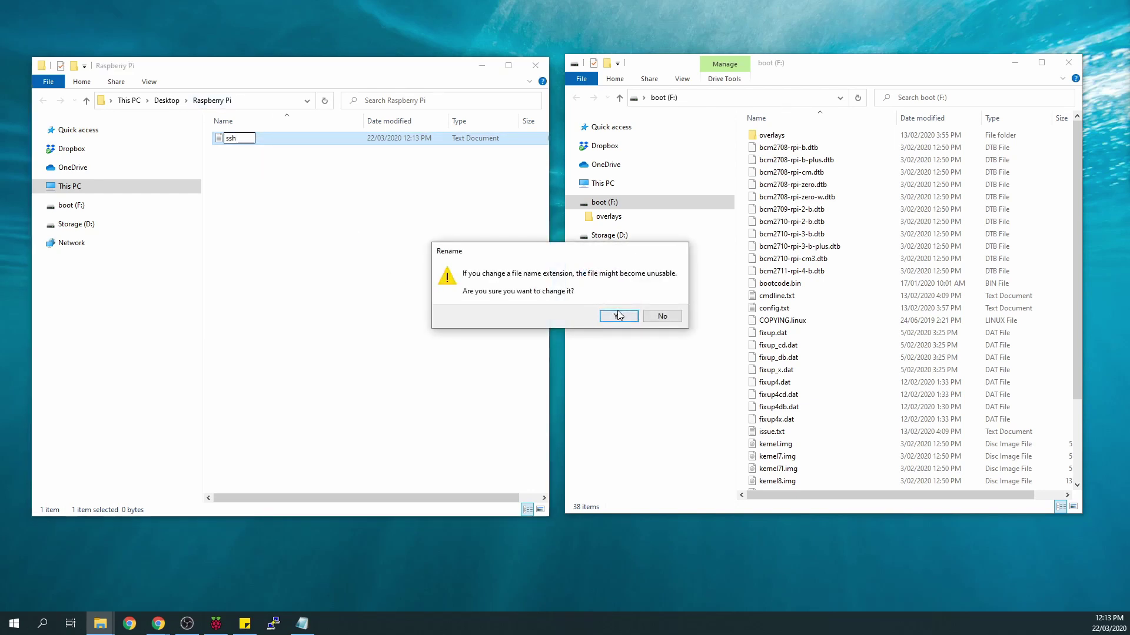
click(618, 317)
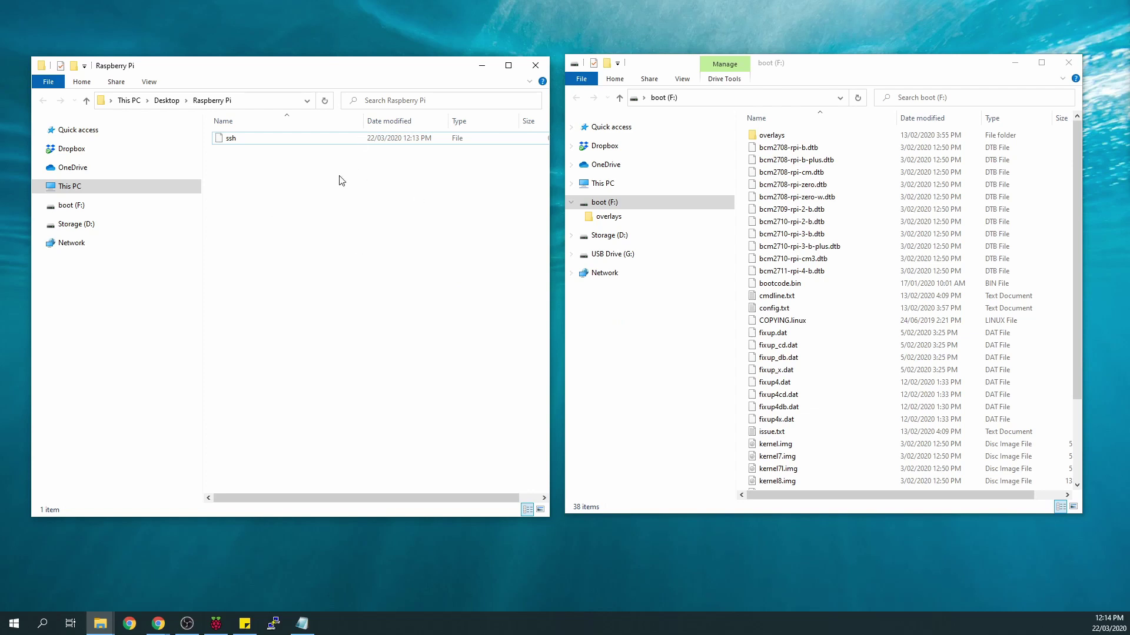
click(144, 82)
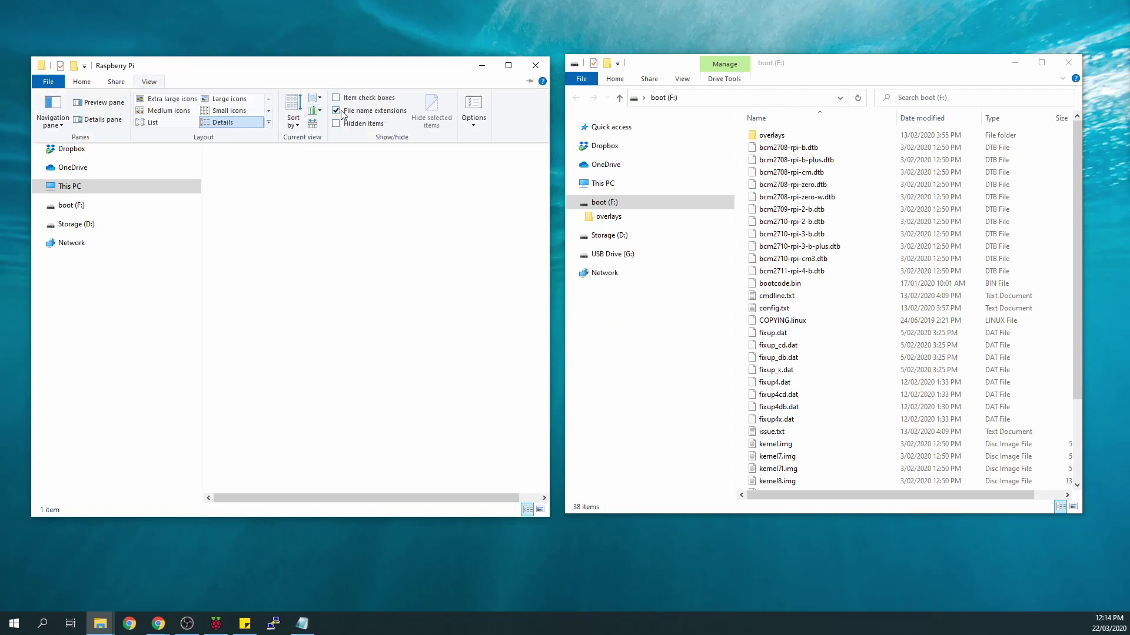
click(298, 202)
Create an empty wpa_supplicant.conf beside ssh and bring up its context menu
right_click(289, 194)
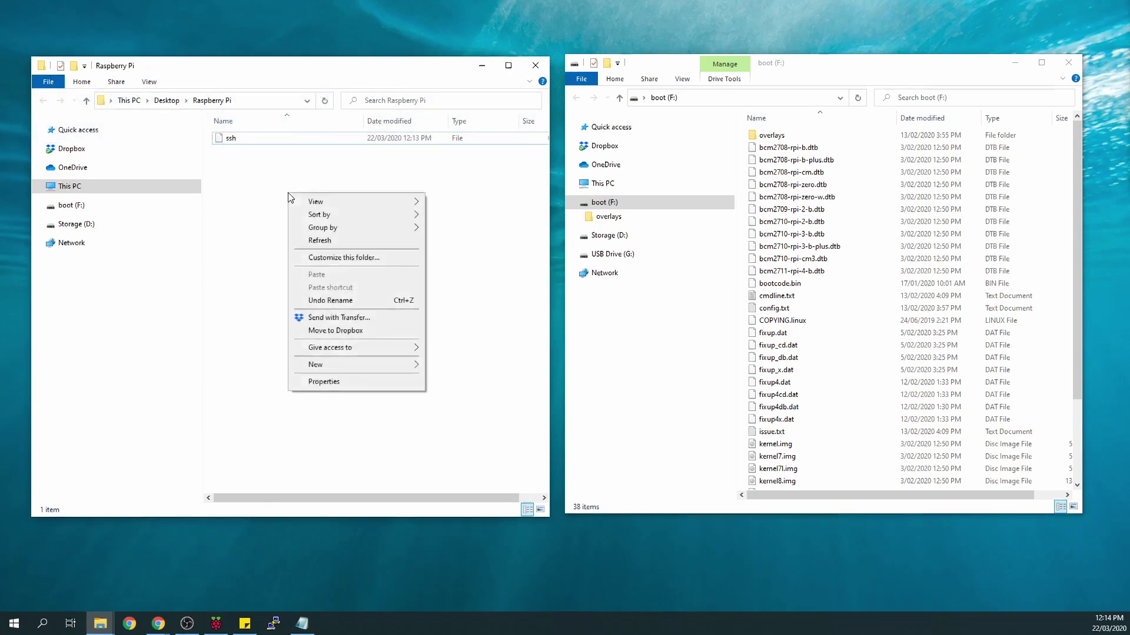
mouse_move(353, 366)
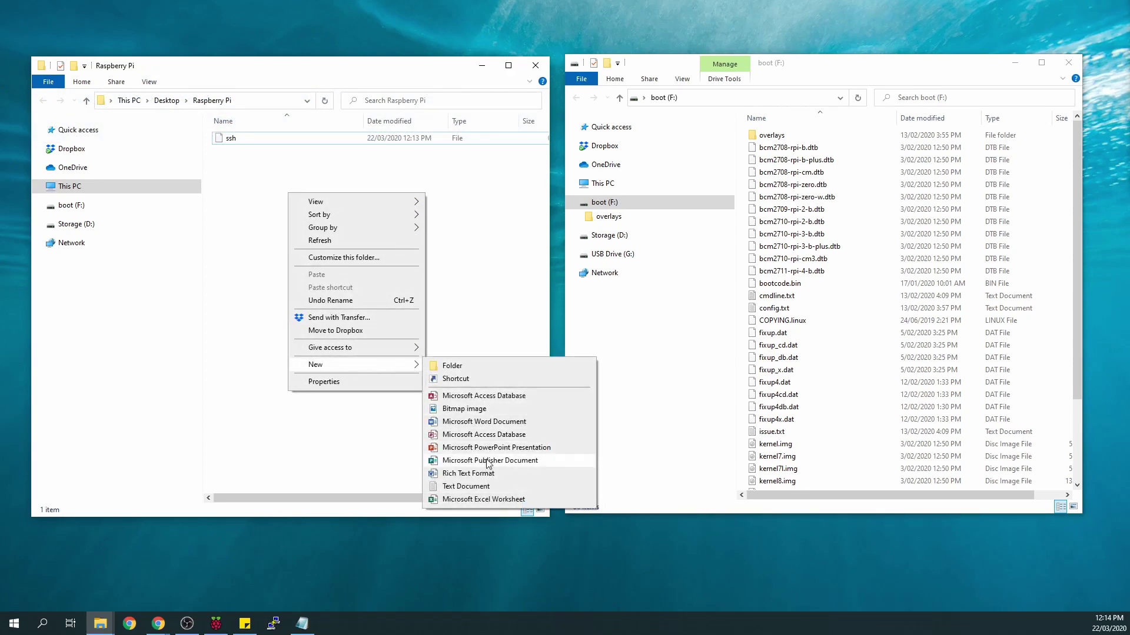
click(483, 488)
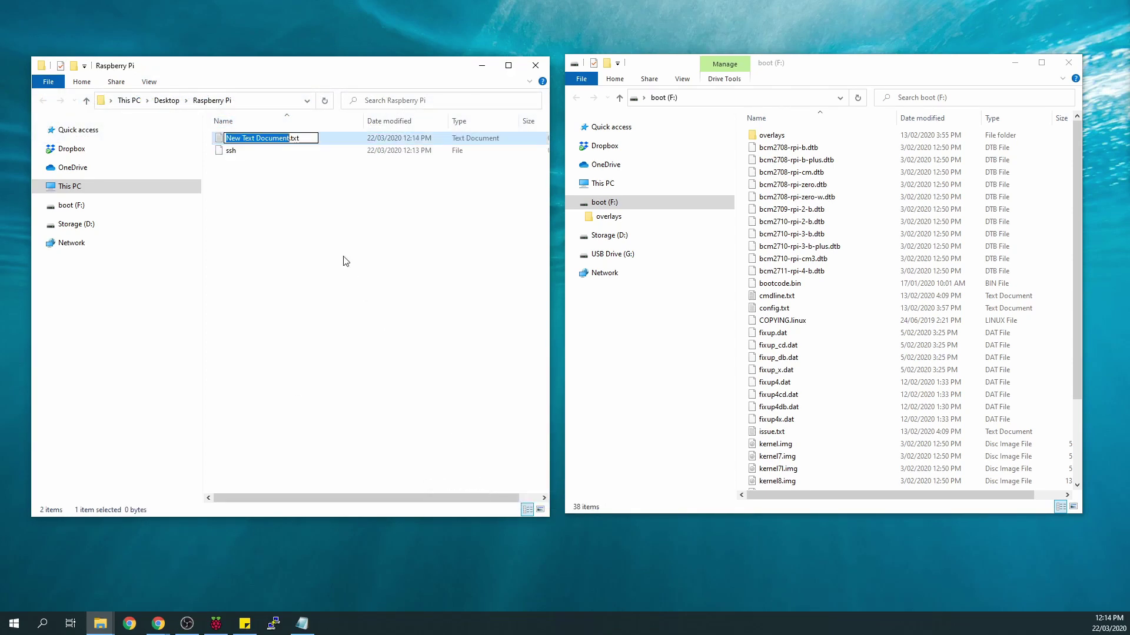
drag(308, 139, 206, 136)
text(wp)
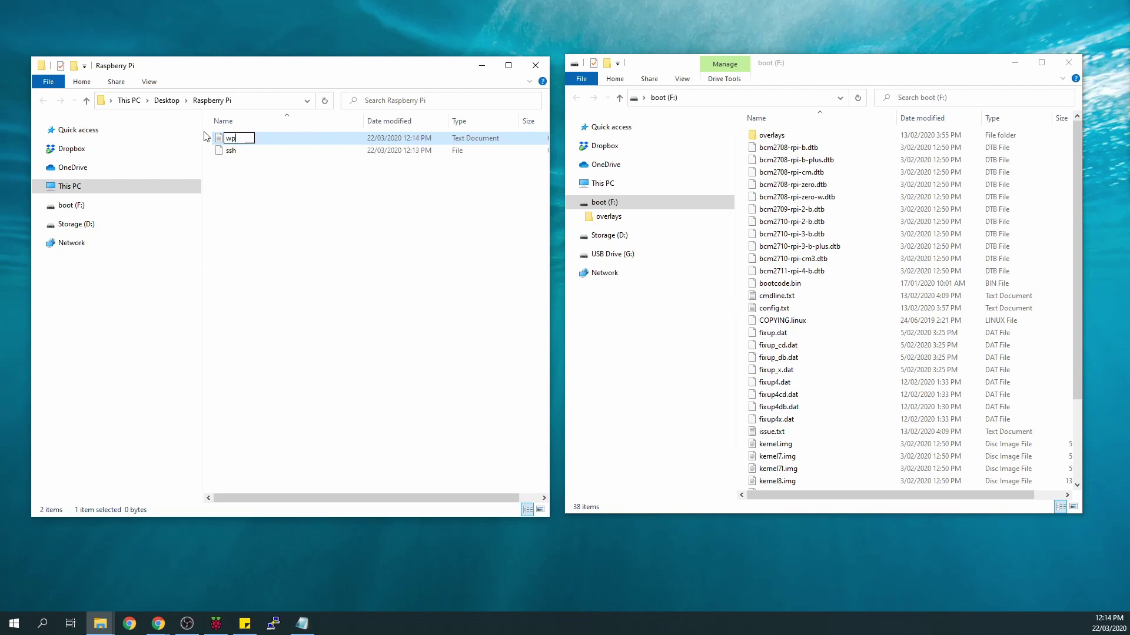
text(a_supplicant.conf)
key(Return)
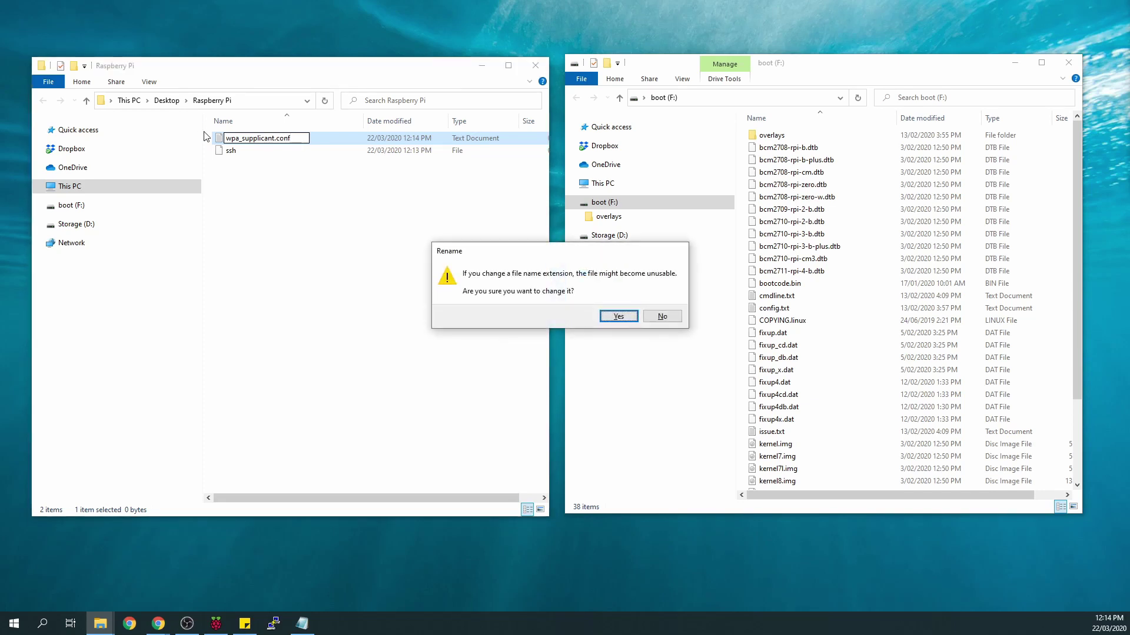
click(634, 324)
click(274, 138)
right_click(274, 138)
Open wpa_supplicant.conf in Notepad++ and arrange it beside the Raspberry Pi folder window
click(329, 186)
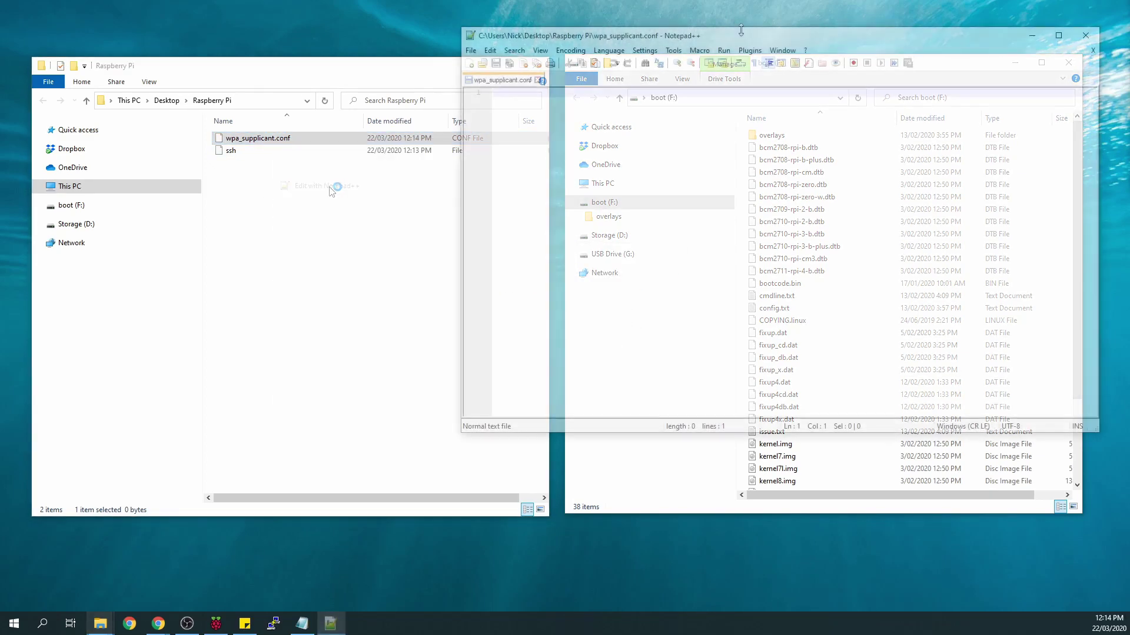
drag(735, 34, 814, 100)
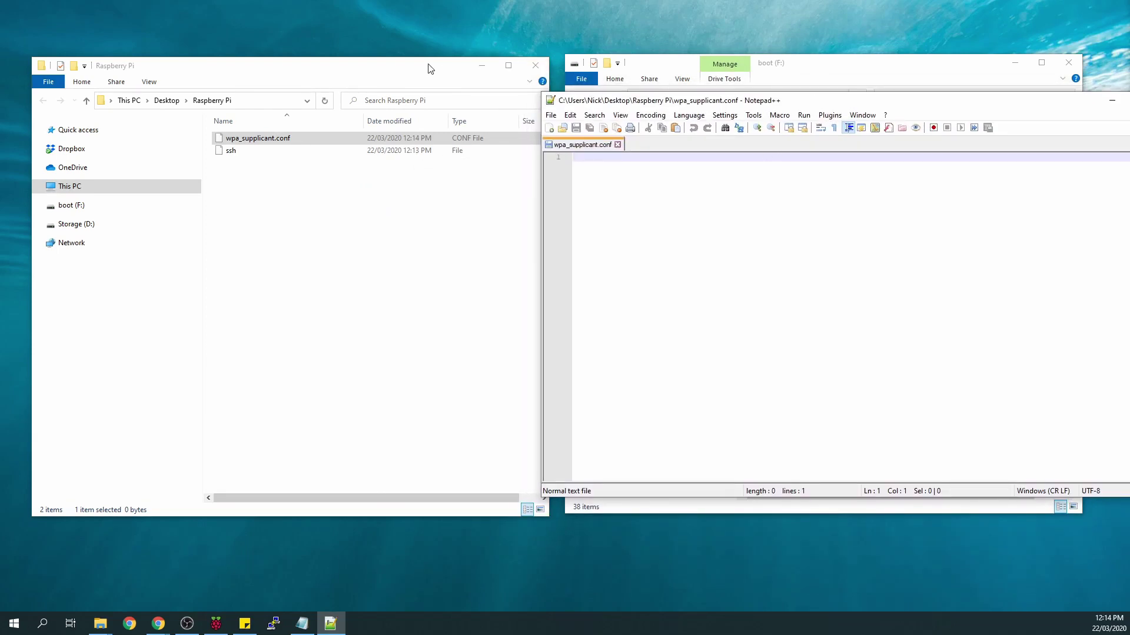
drag(428, 66, 398, 65)
drag(751, 106, 685, 84)
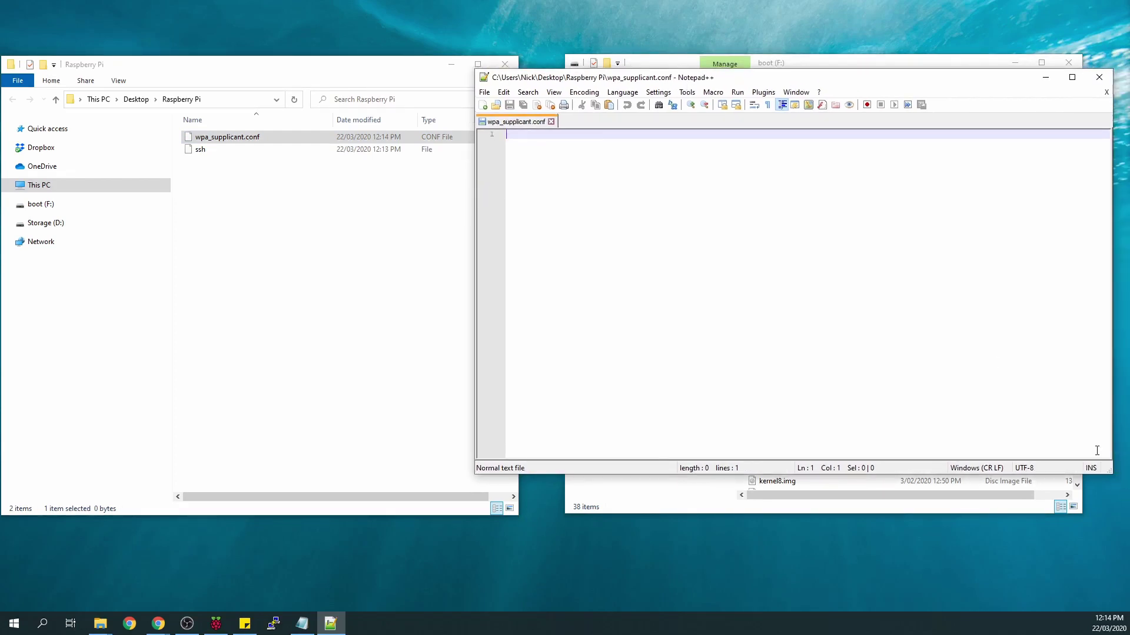
drag(1112, 473, 1010, 473)
drag(736, 78, 815, 65)
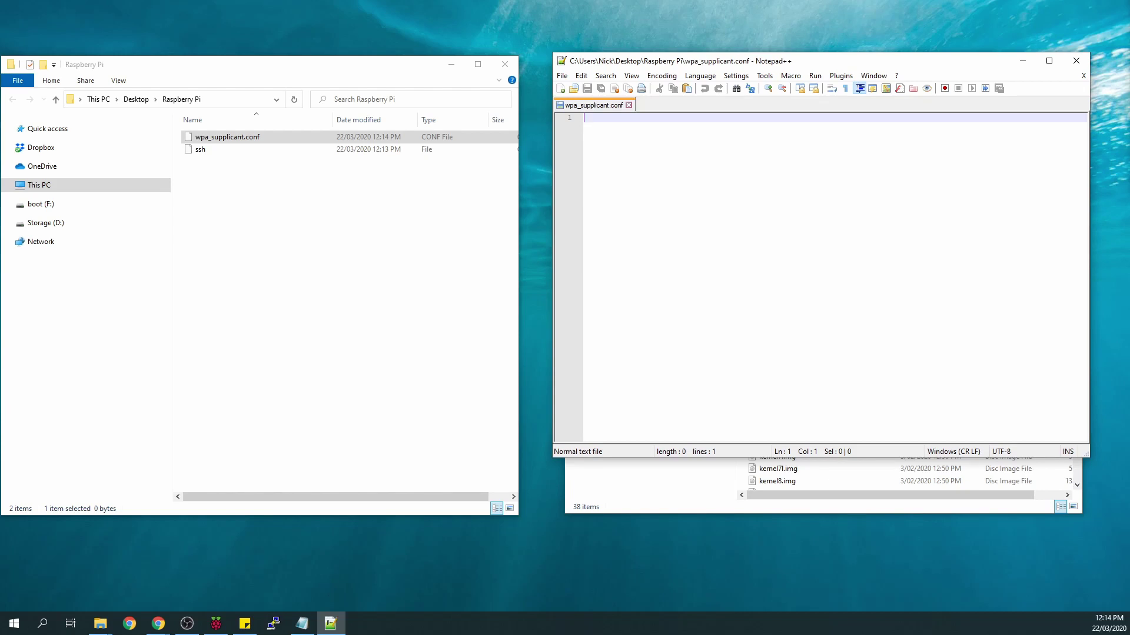
Paste the eight-line Wi-Fi configuration from Chrome, with country=AU, into the file
key(alt+Tab)
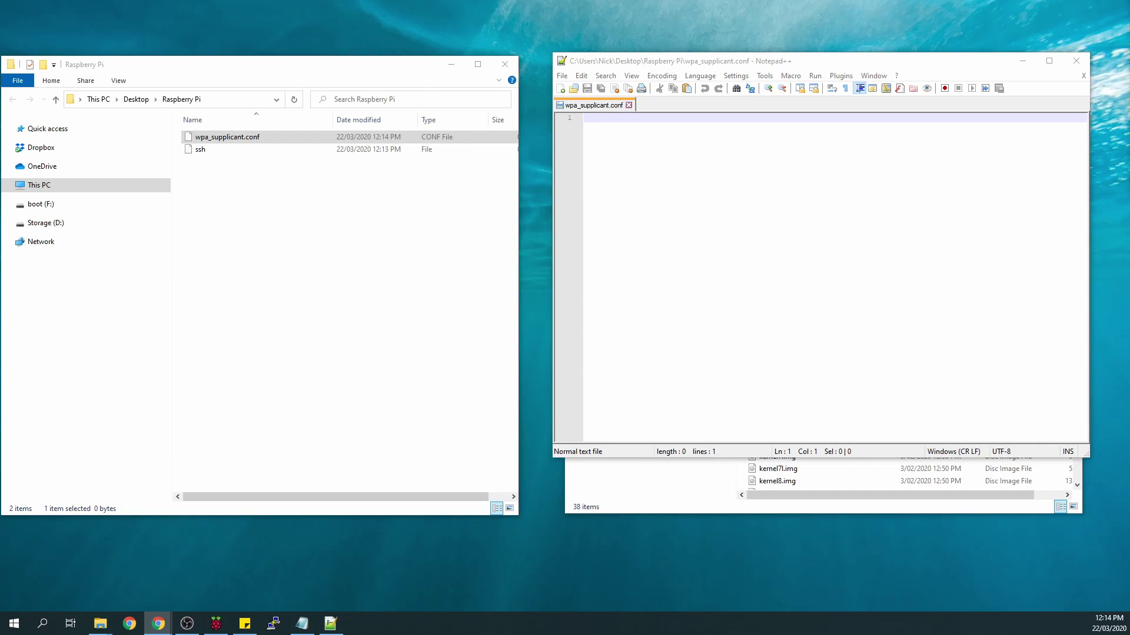
click(600, 119)
key(ctrl+v)
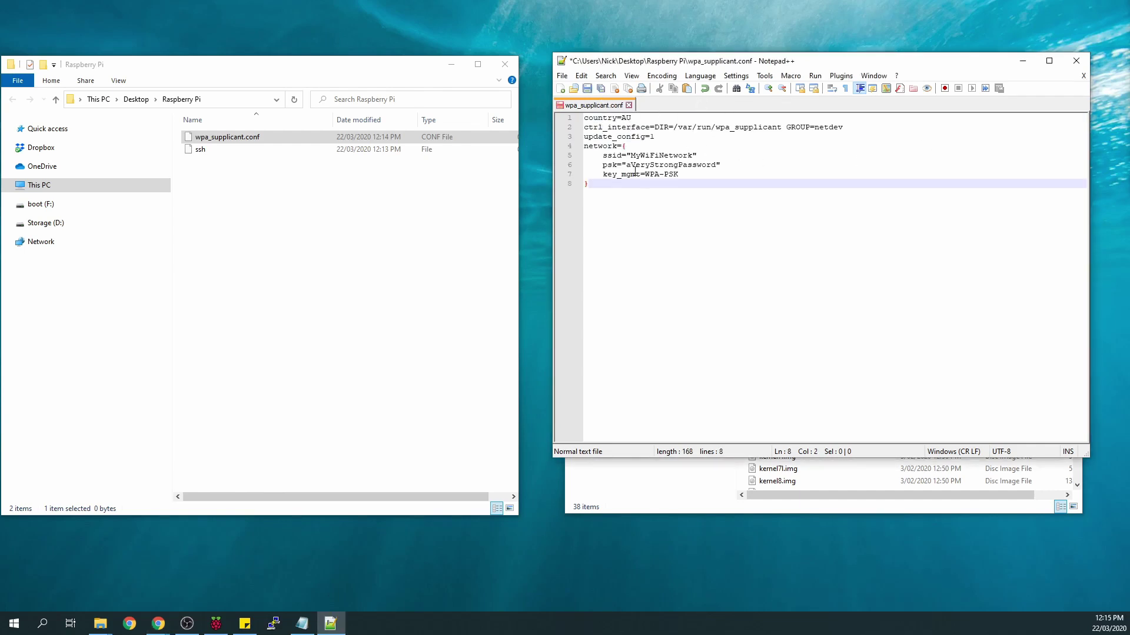
click(627, 119)
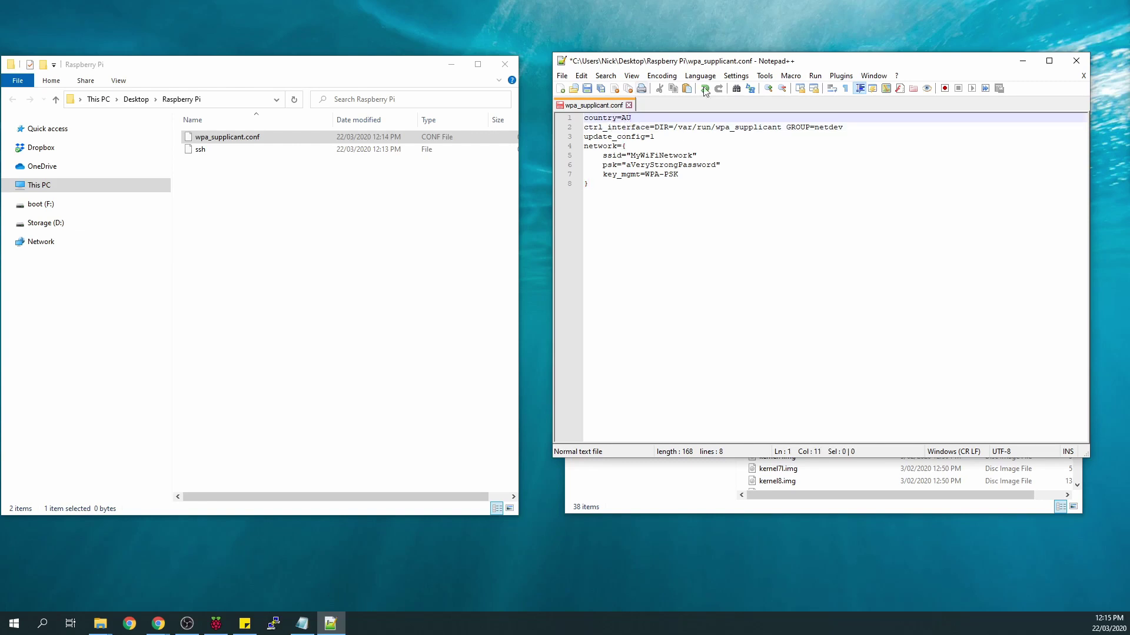
drag(635, 118, 627, 117)
click(634, 118)
Select the placeholder network name MyWiFiNetwork and the Wi-Fi passphrase values for replacement
click(777, 146)
click(767, 137)
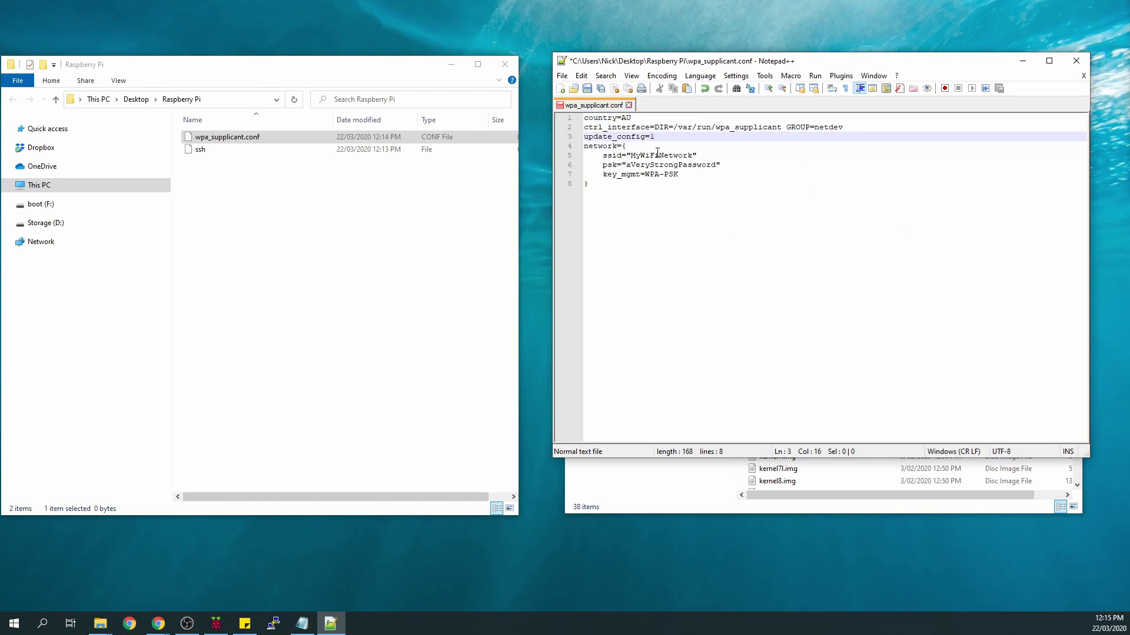
drag(705, 173, 601, 155)
click(698, 185)
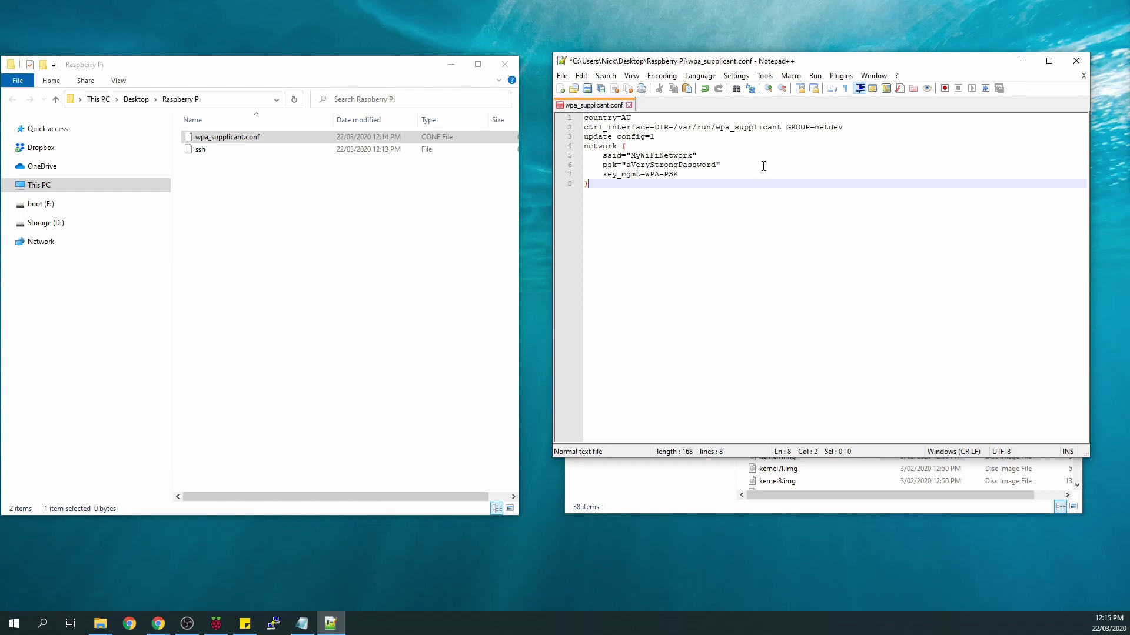
double_click(692, 155)
click(678, 165)
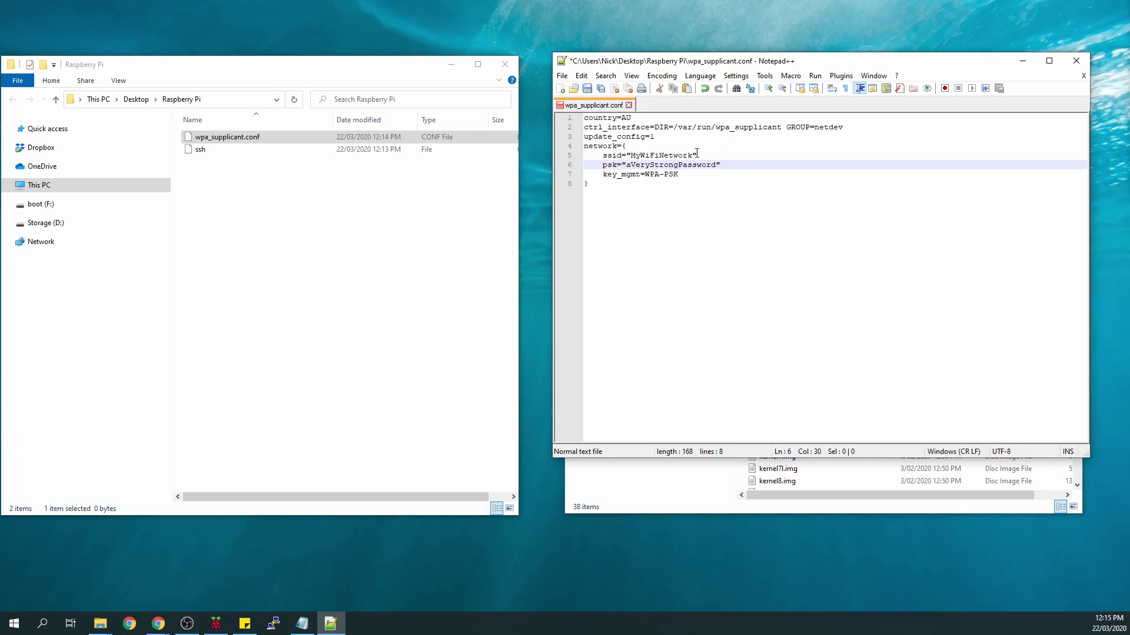
drag(696, 154, 634, 158)
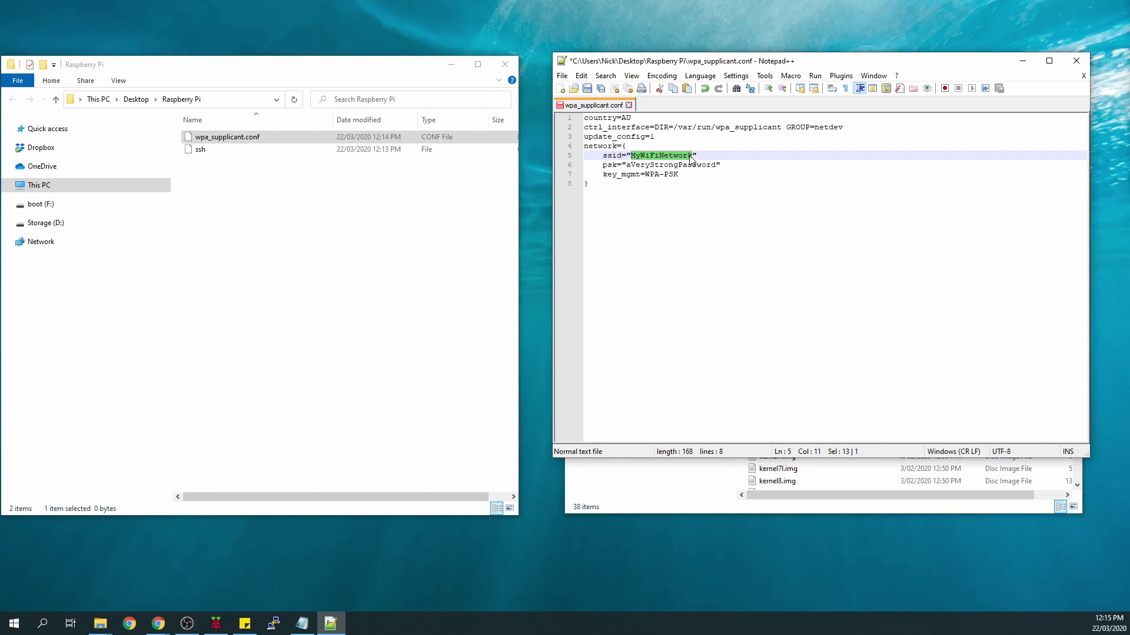
drag(717, 166, 626, 168)
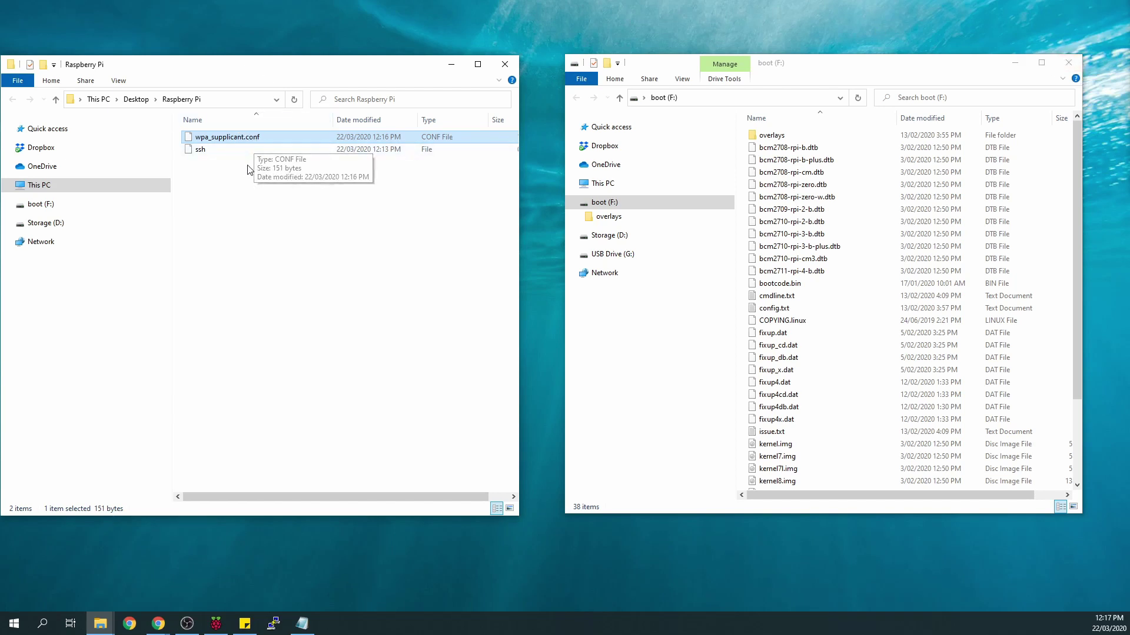
Copy ssh and wpa_supplicant.conf onto the boot (F:) drive
key(ctrl+a)
drag(241, 140, 743, 369)
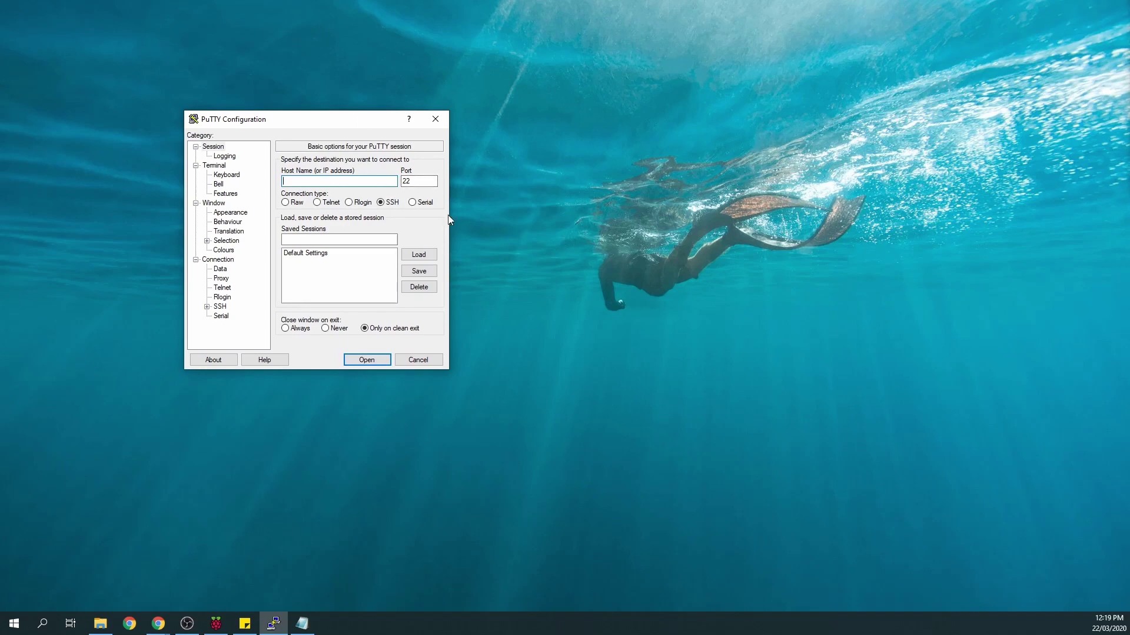
Open an SSH connection to raspberrypi.local
drag(333, 123, 306, 138)
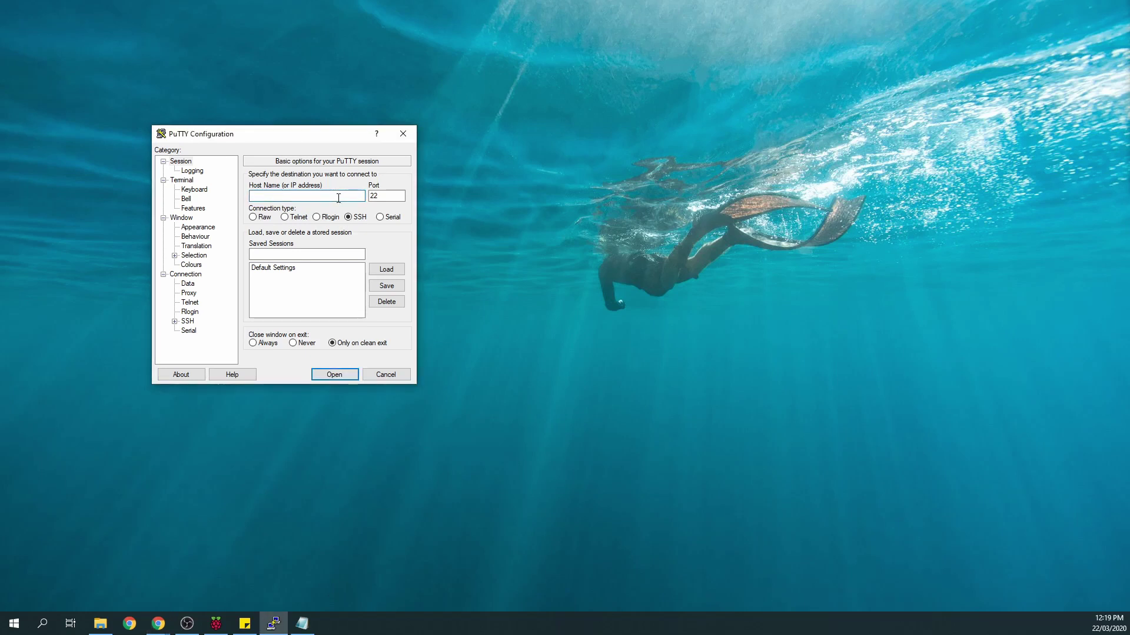
text(raspberrypi.local)
key(Return)
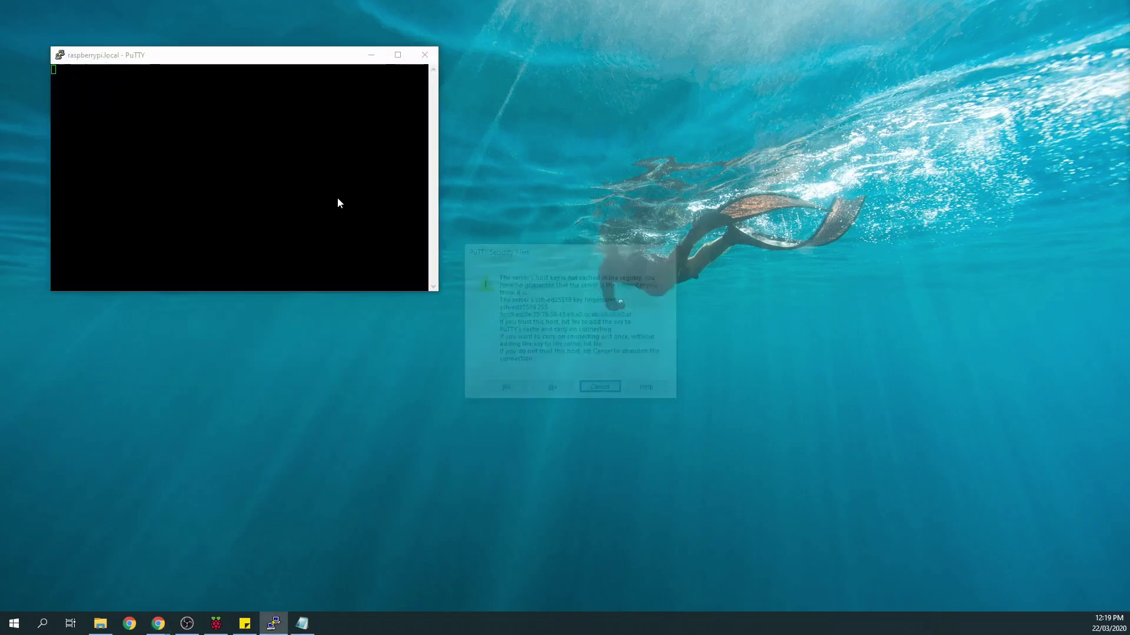
Accept the Pi's host key and log in as pi with the account password
click(497, 391)
drag(255, 59, 498, 144)
drag(694, 381, 861, 476)
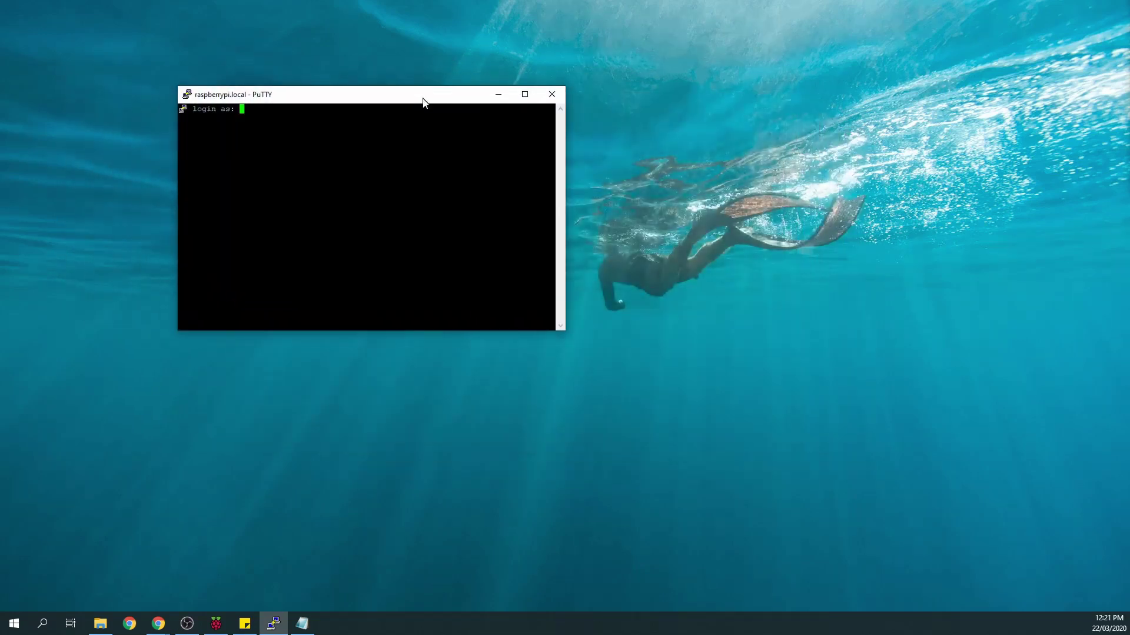
drag(422, 101, 452, 114)
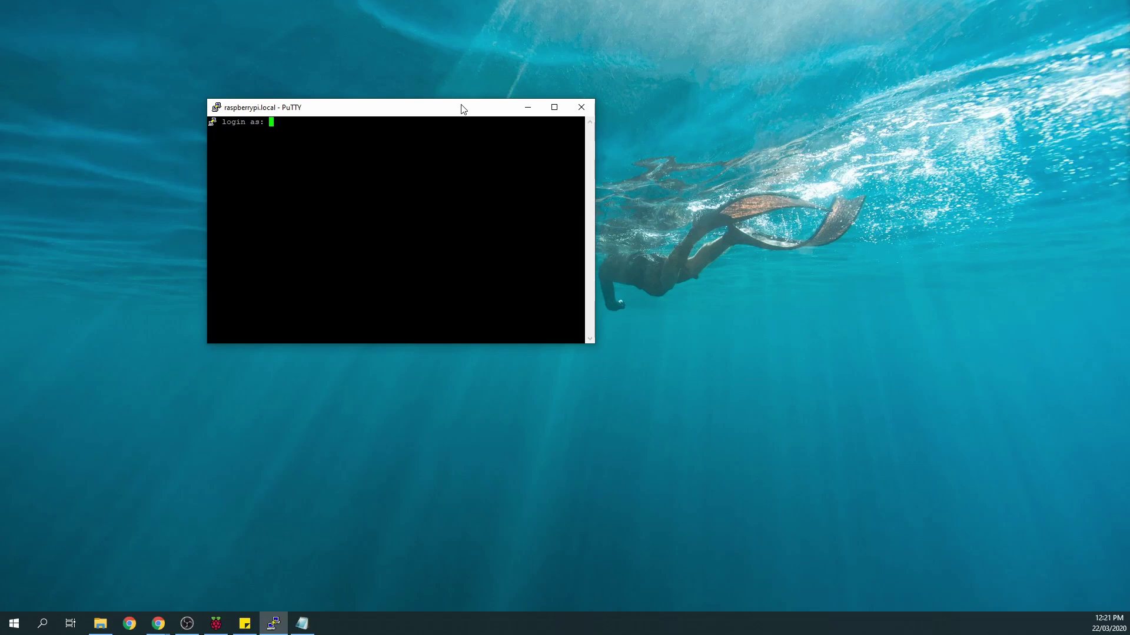
text(pi)
key(Return)
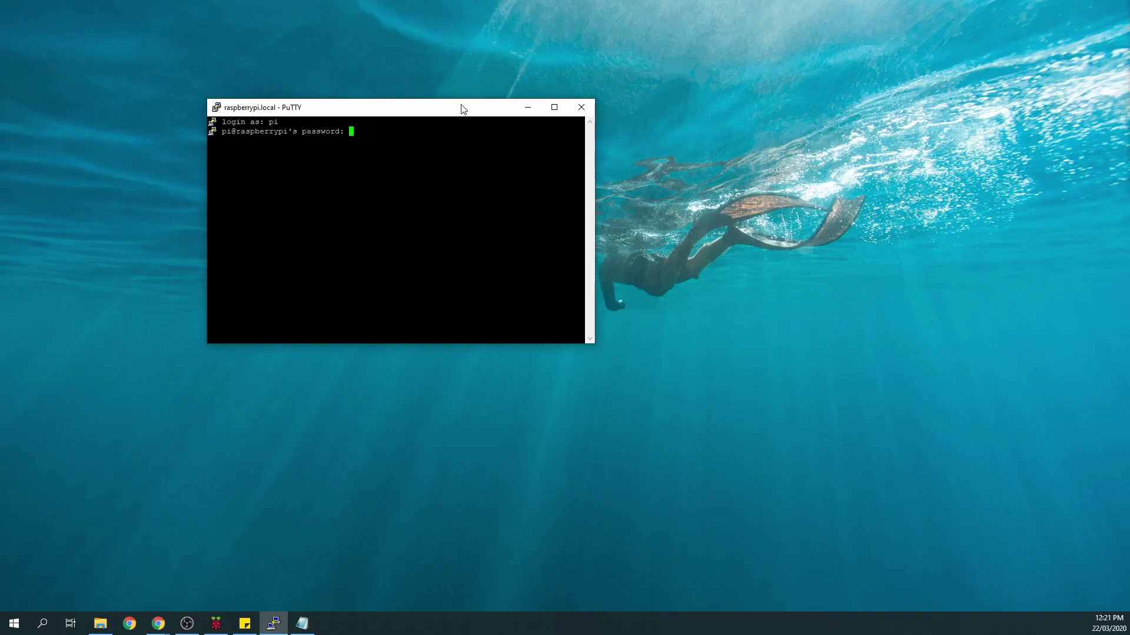
key(Return)
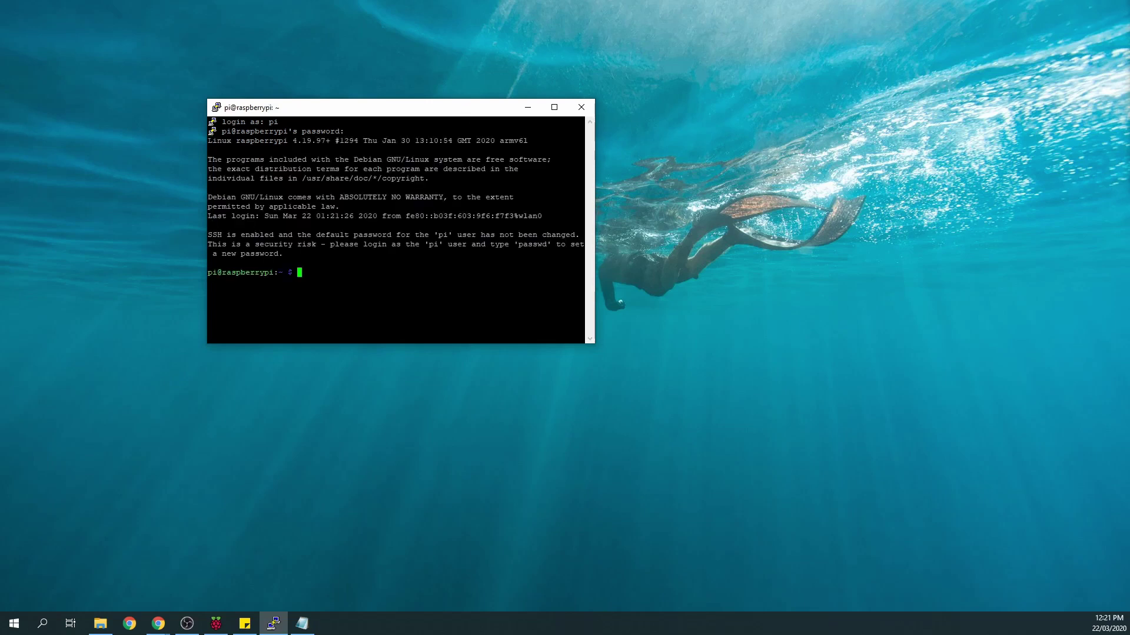
Enlarge the terminal window and enter the command sudo raspi-config
drag(476, 109, 437, 64)
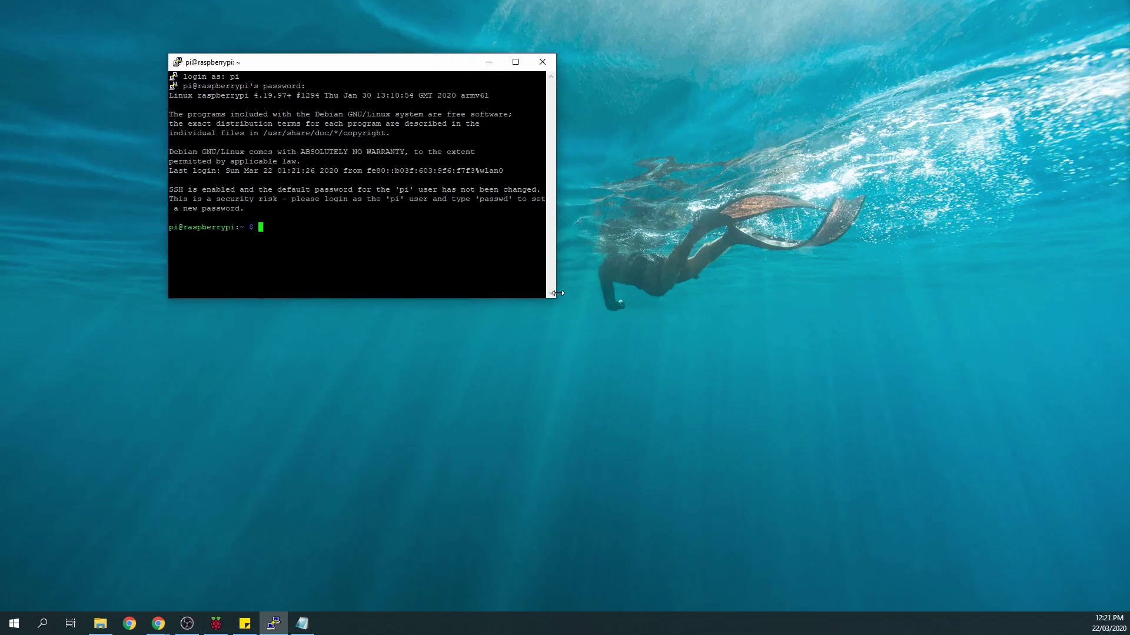
drag(555, 300, 934, 497)
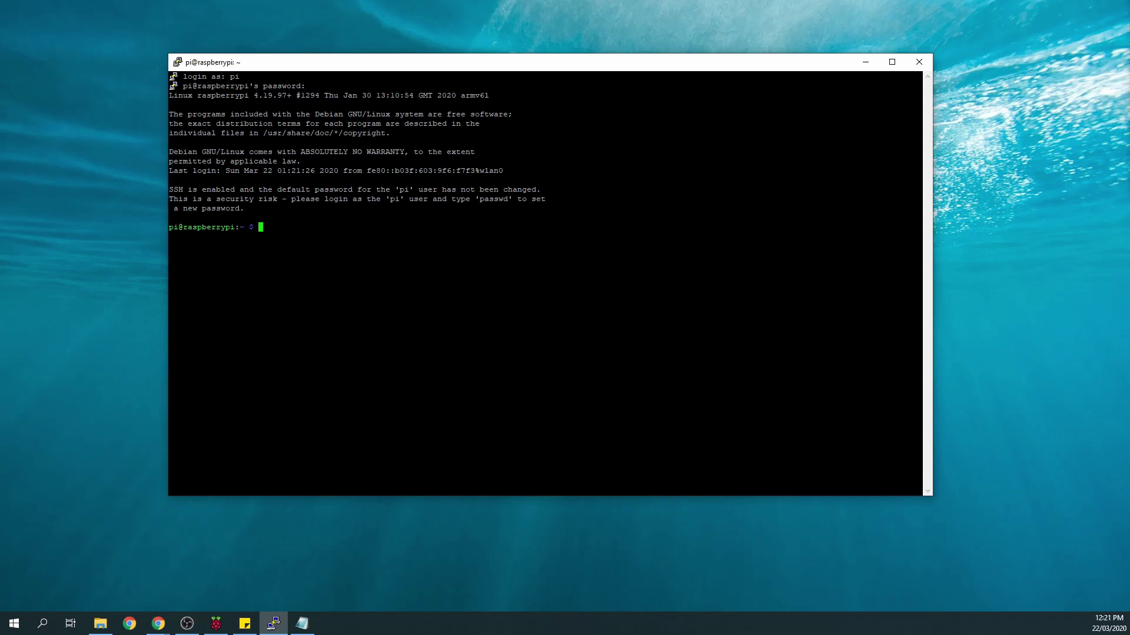
key(alt+Tab)
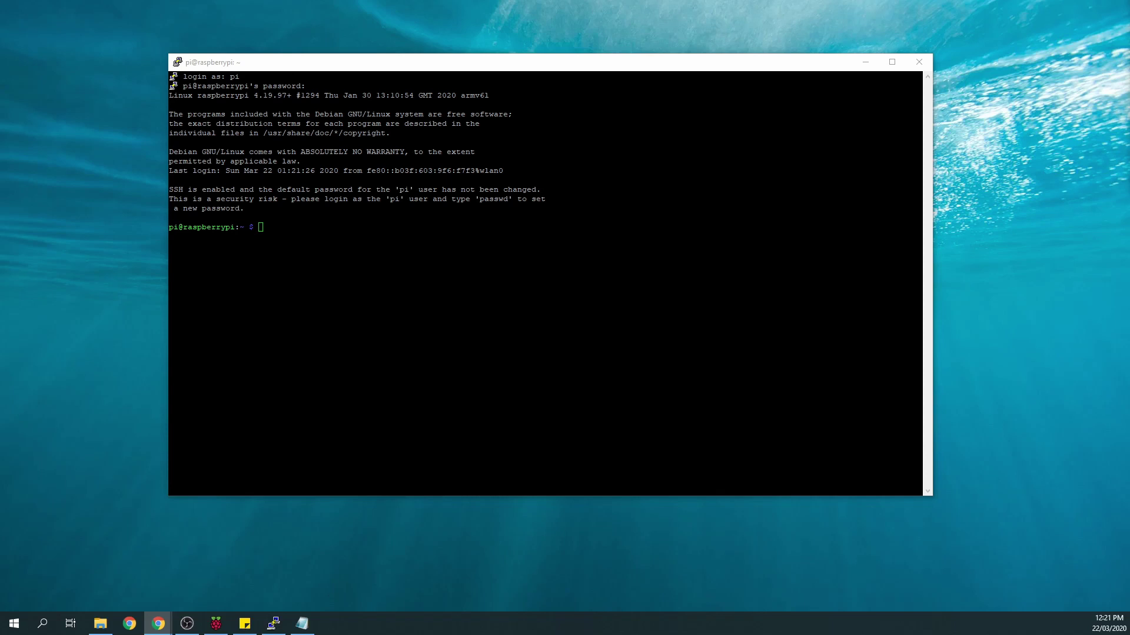
key(alt+Tab)
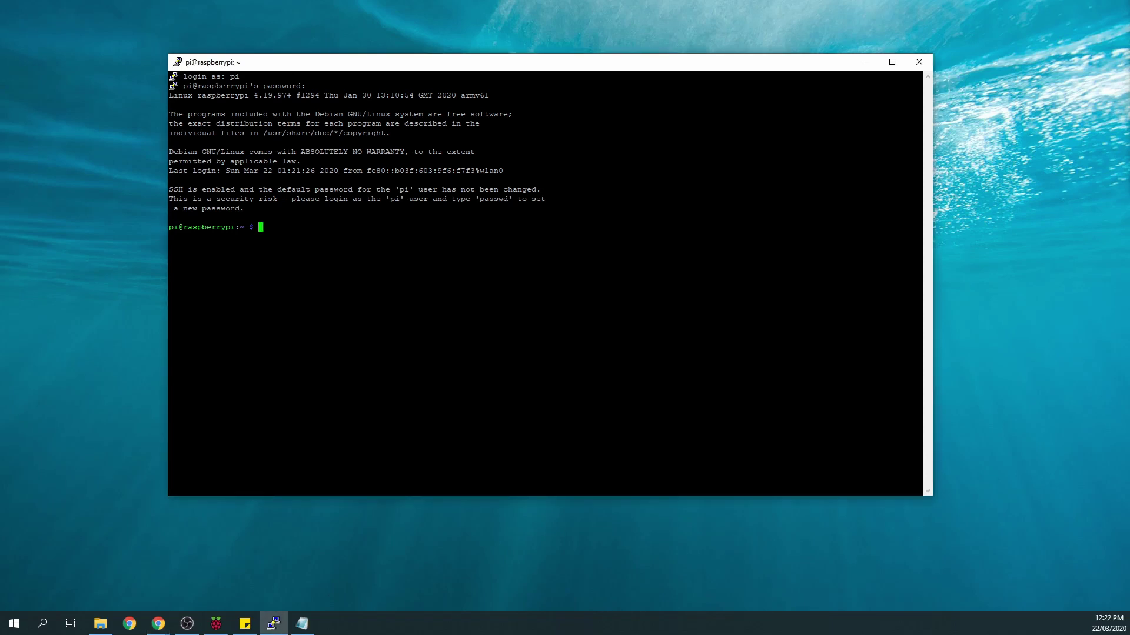
text(sudo raspi-config)
Run raspi-config and change the pi user's password, entering the new one twice
key(Return)
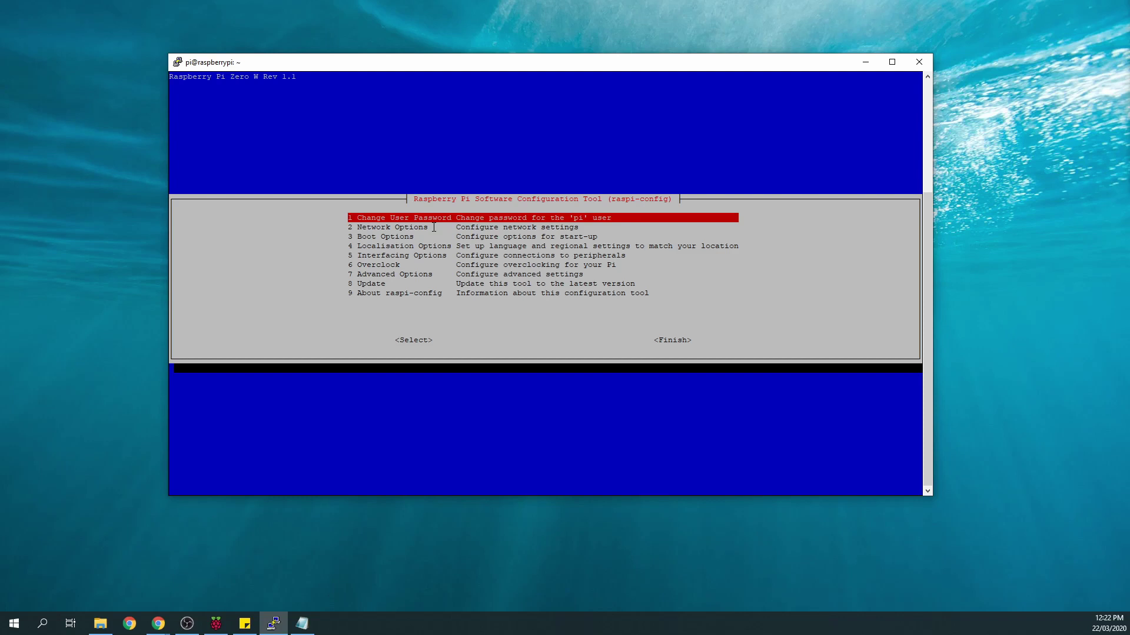
key(Return)
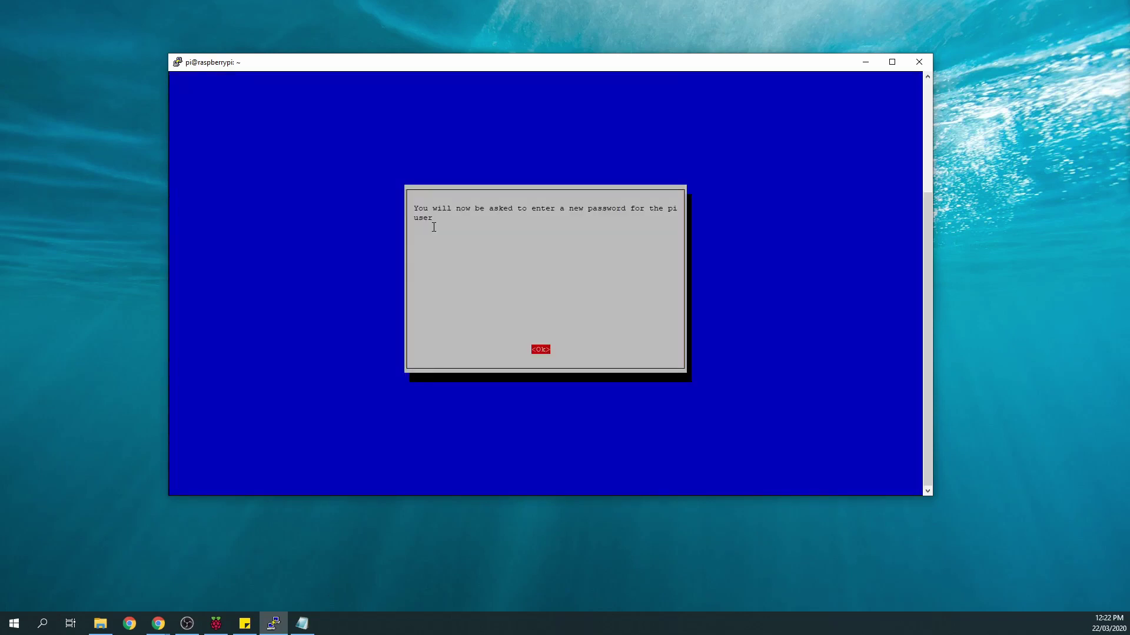
key(Return)
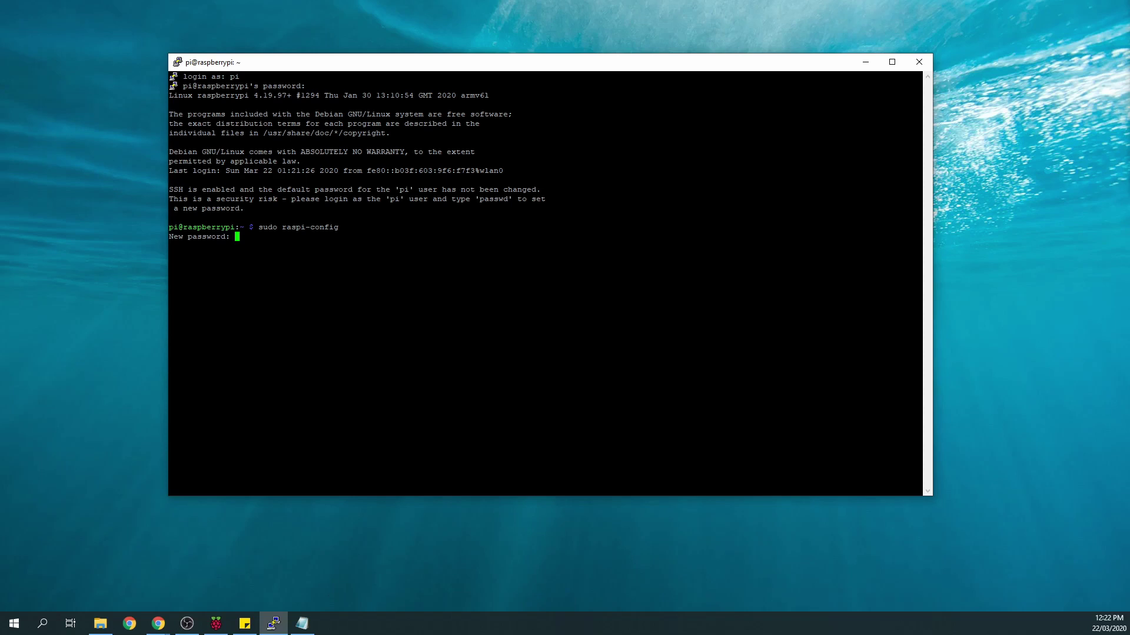
key(Return)
key(Return)
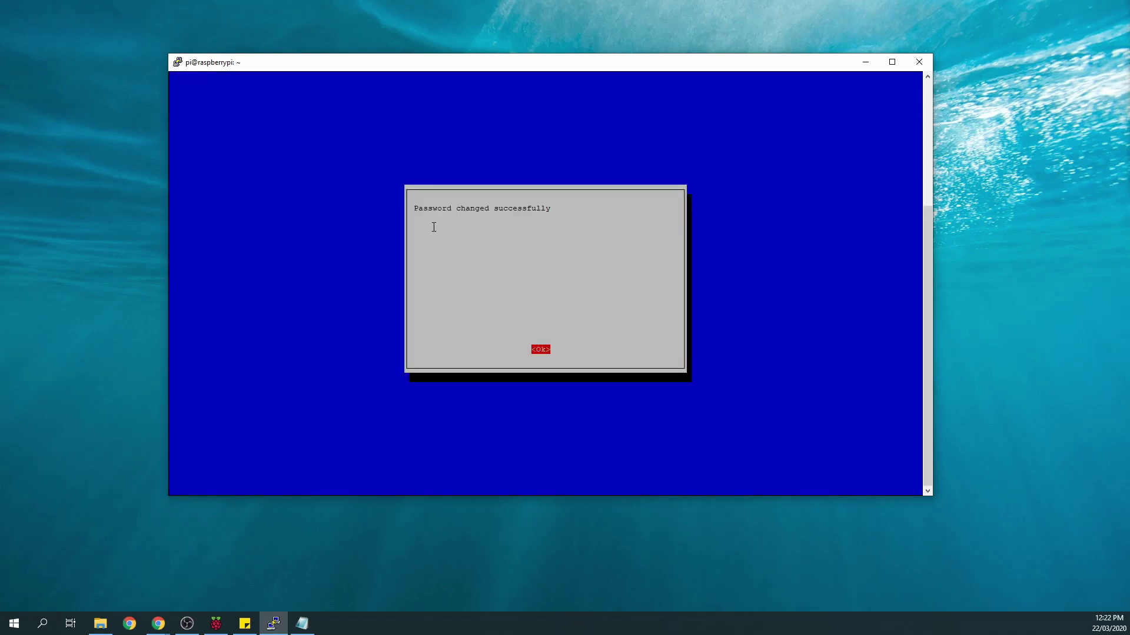
key(Return)
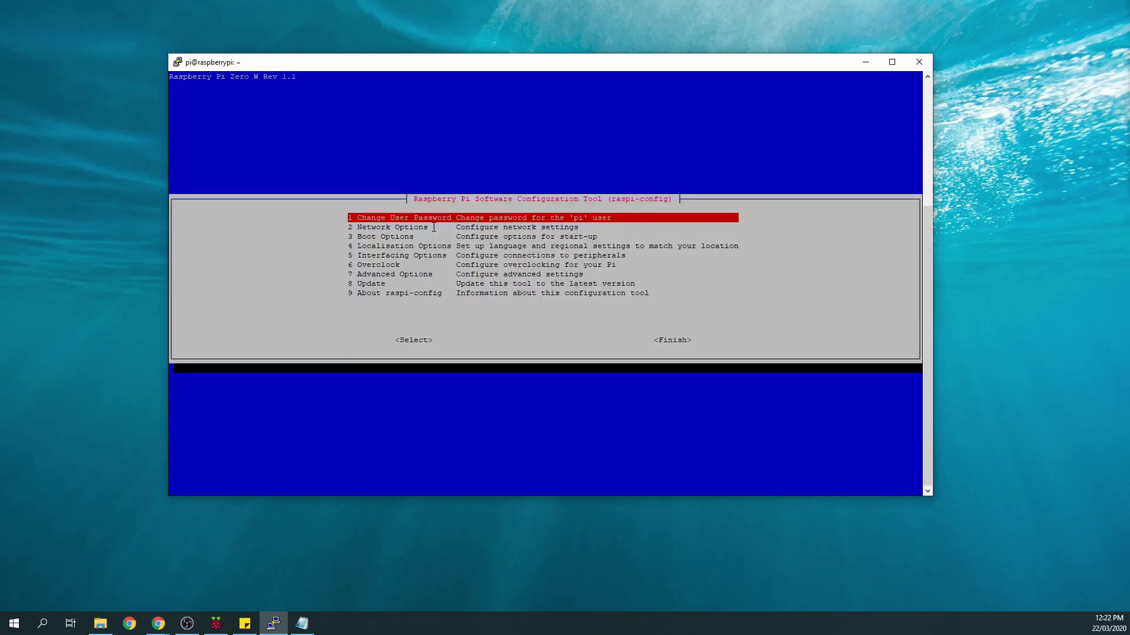
In raspi-config, look through Network Options, then open Localisation Options
key(Down)
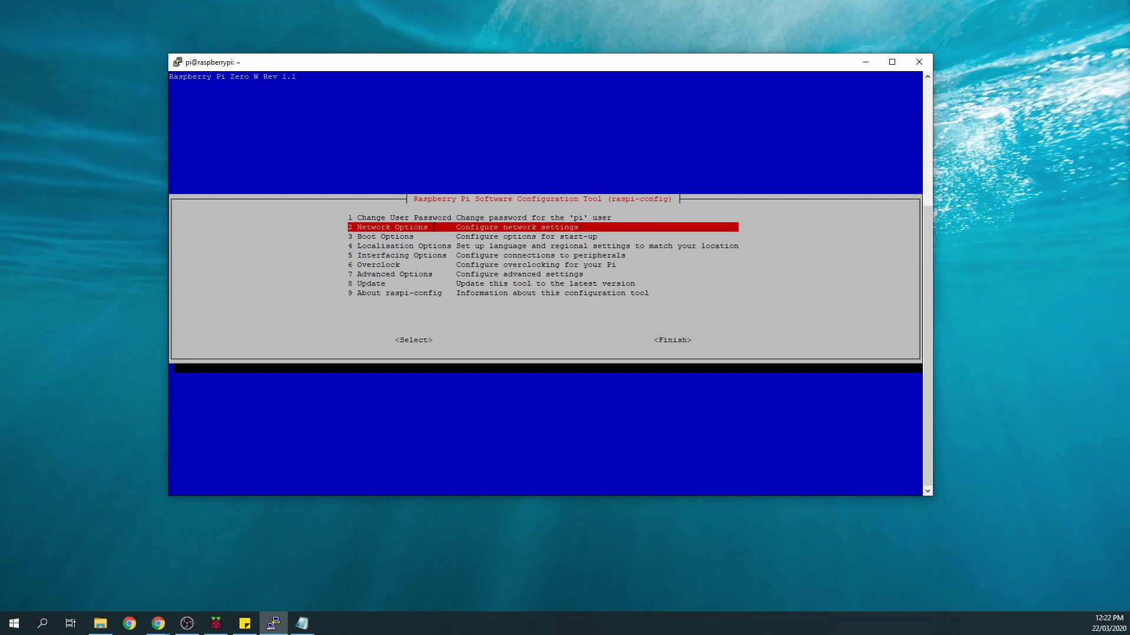
key(Return)
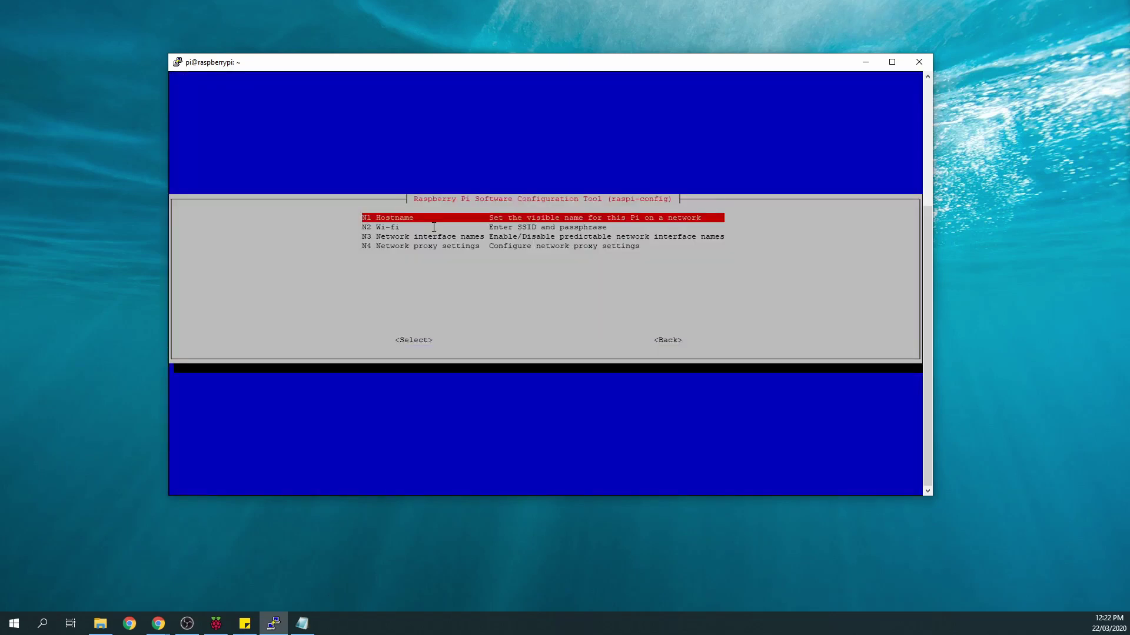
key(Down)
key(Down)
key(Down)
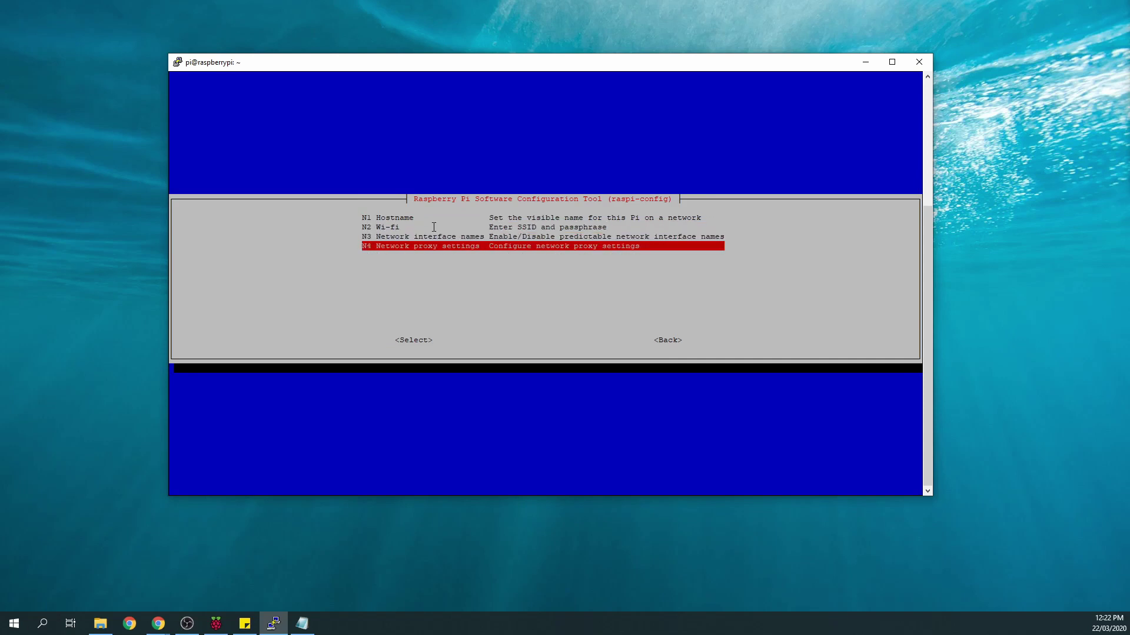
key(Escape)
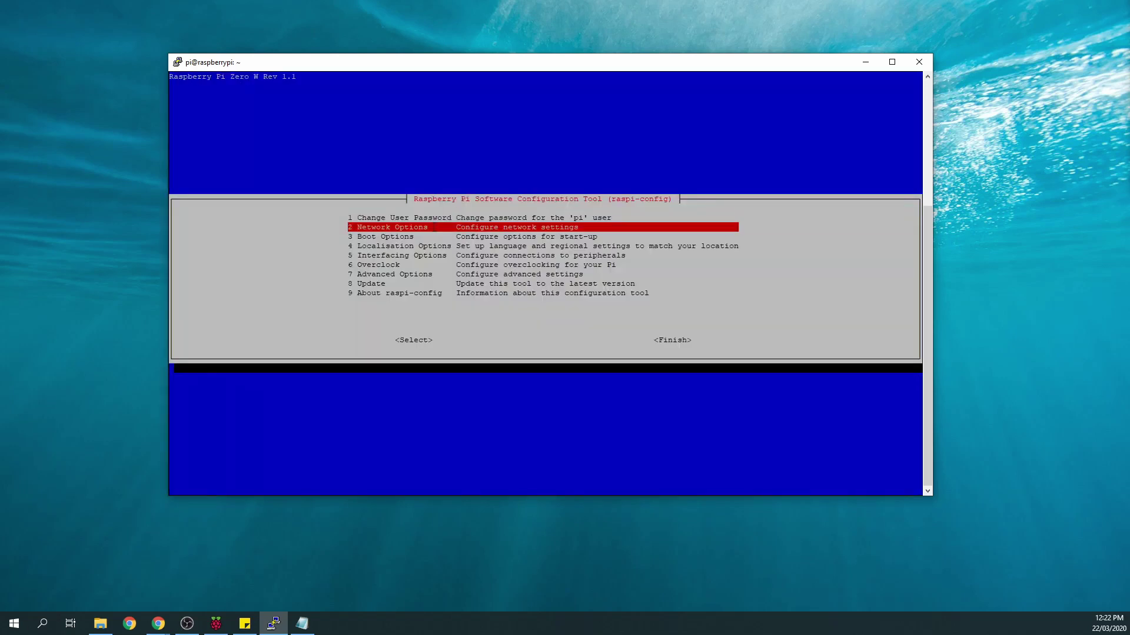
key(Down)
key(Down)
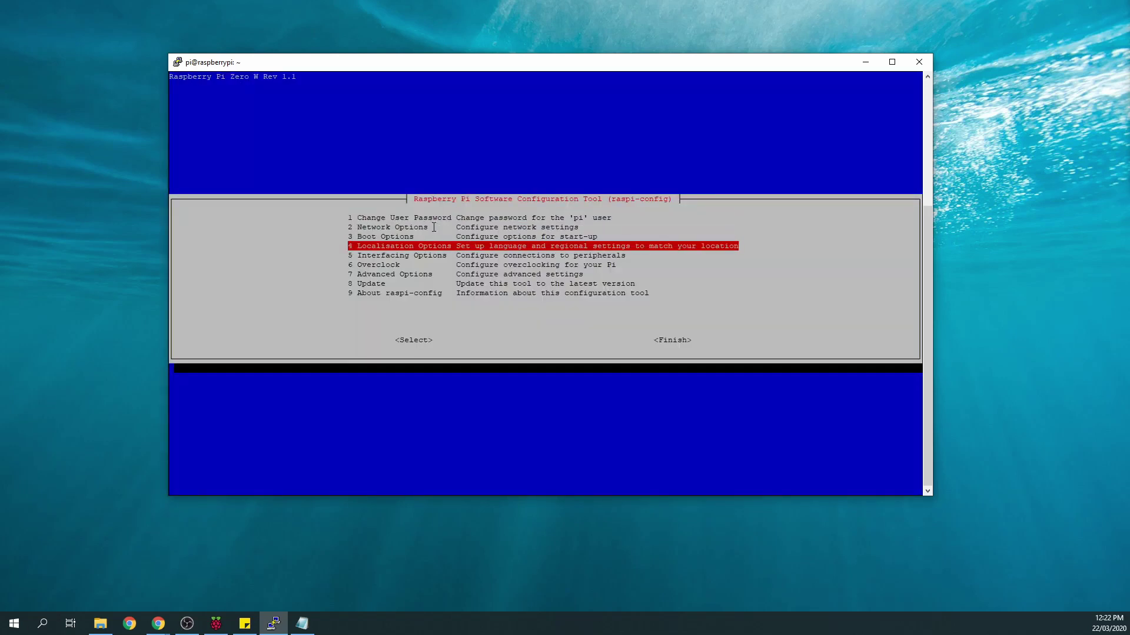
key(Return)
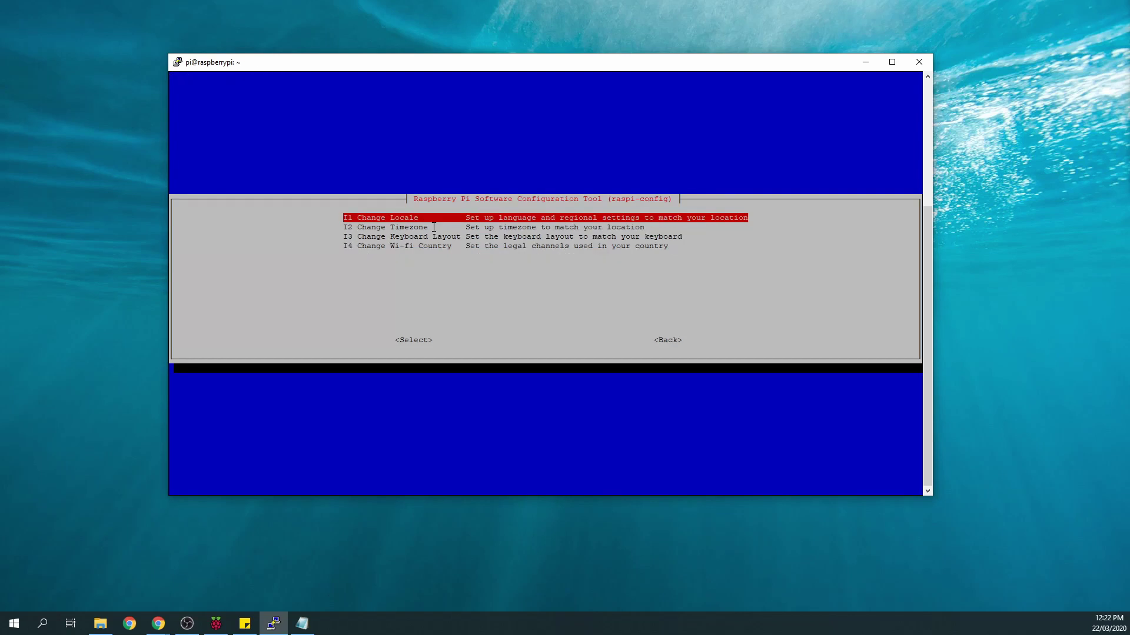
Open Change Locale and move through the list to the en_GB.UTF-8 UTF-8 entry
key(ctrl+c)
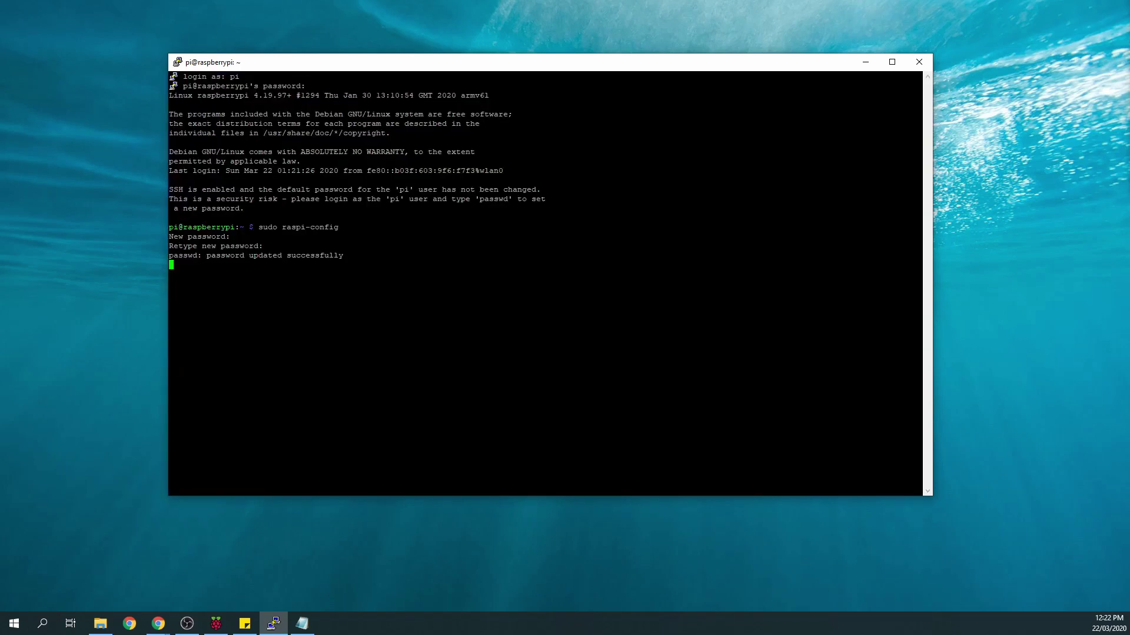
key(Down)
key(Up)
key(Down)
key(Down)
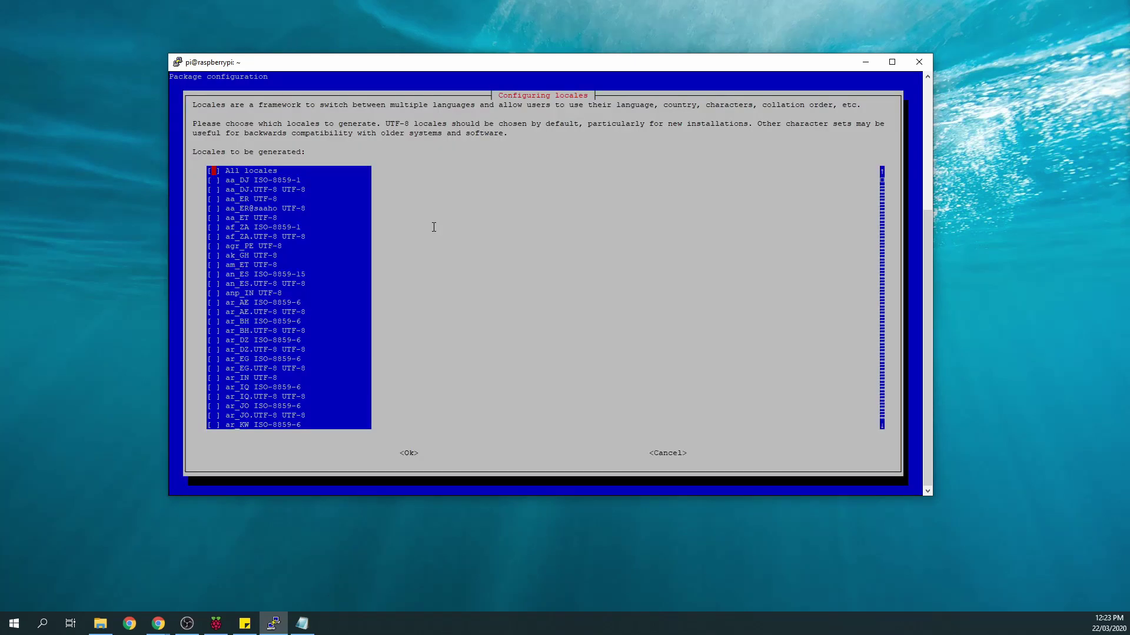
key(Down)
key(Down)
key(Down)
key(Down)
key(Down)
key(Down)
key(Down)
key(Down)
key(Down)
key(Down)
key(Down)
key(Down)
key(Down)
key(Down)
key(Down)
key(Down)
key(Down)
key(Down)
key(Down)
key(Down)
key(Down)
key(Down)
key(Down)
key(Down)
key(Down)
key(Down)
key(Down)
key(Down)
key(Down)
key(Down)
key(Down)
key(Down)
key(Down)
key(Down)
key(Down)
key(Down)
key(Down)
key(Down)
key(Down)
key(Down)
key(Down)
key(Down)
key(Down)
key(Down)
key(Down)
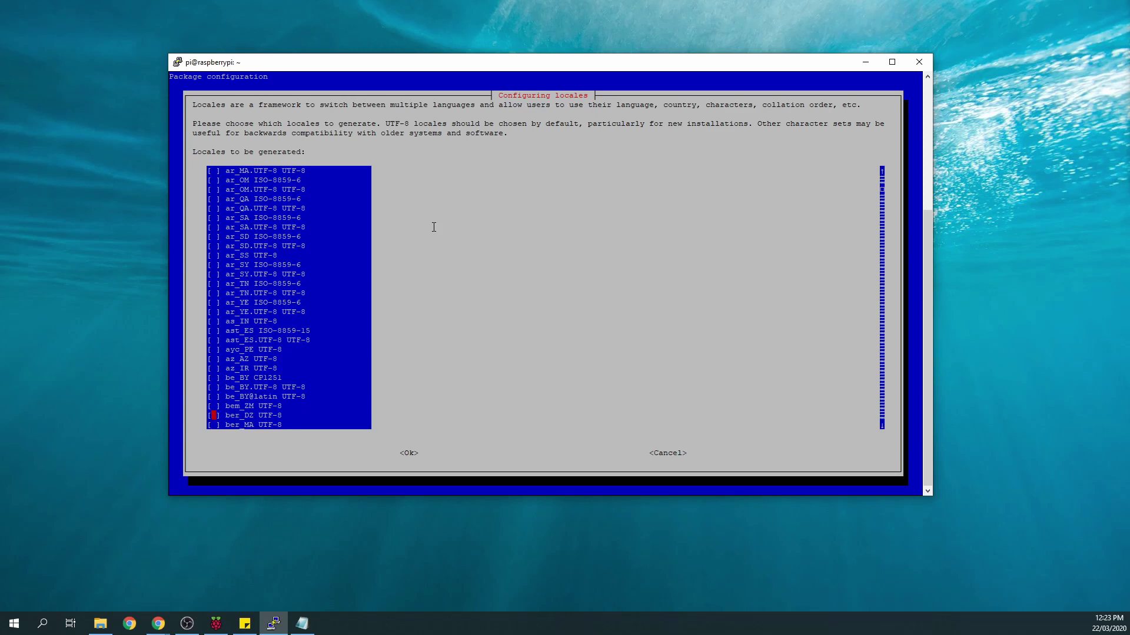
key(Down)
key(Down)
key(Down)
key(Down)
key(Down)
key(Down)
key(Down)
key(Down)
key(Down)
key(Down)
key(Down)
key(Down)
key(Down)
key(Down)
key(Down)
key(Down)
key(Down)
key(Down)
key(Down)
key(Down)
key(Down)
key(Down)
key(Down)
key(Down)
key(Down)
key(Down)
key(Down)
key(Down)
key(Down)
key(Down)
key(Down)
key(Down)
key(Down)
key(Down)
key(Down)
key(Down)
key(Down)
key(Down)
key(Down)
key(Down)
key(Down)
key(Down)
key(Down)
key(Down)
key(Down)
key(Down)
key(Down)
key(Down)
key(Down)
key(Down)
key(Down)
key(Down)
key(Up)
key(Up)
key(Up)
key(Up)
key(Up)
key(Up)
key(Up)
key(Up)
key(Down)
key(Up)
key(Up)
key(Up)
key(Up)
key(Up)
key(Up)
key(Up)
key(Up)
key(Up)
key(Up)
key(Up)
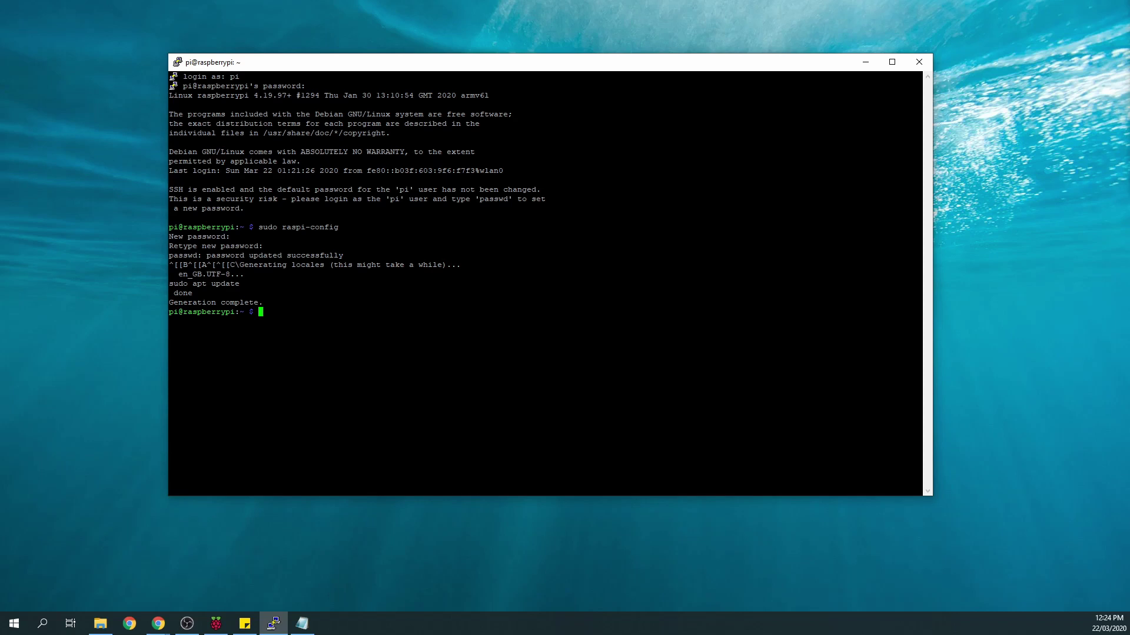
Refresh package lists with sudo apt update, then start sudo apt upgrade
text(sudo apt update)
key(Return)
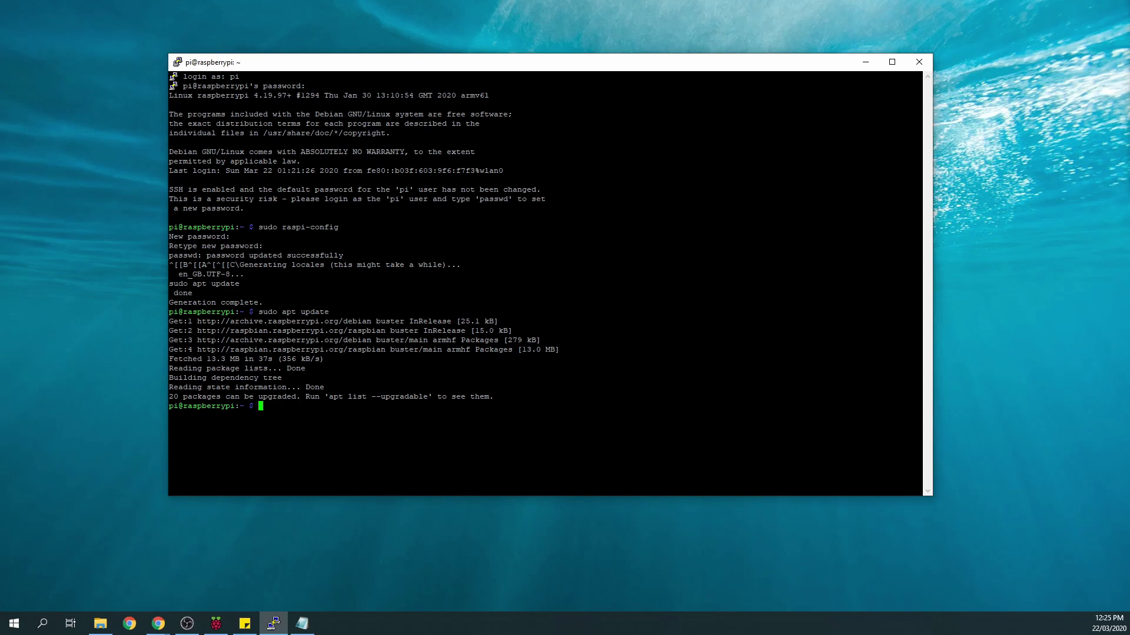
text(sudo apt upgrade)
key(Return)
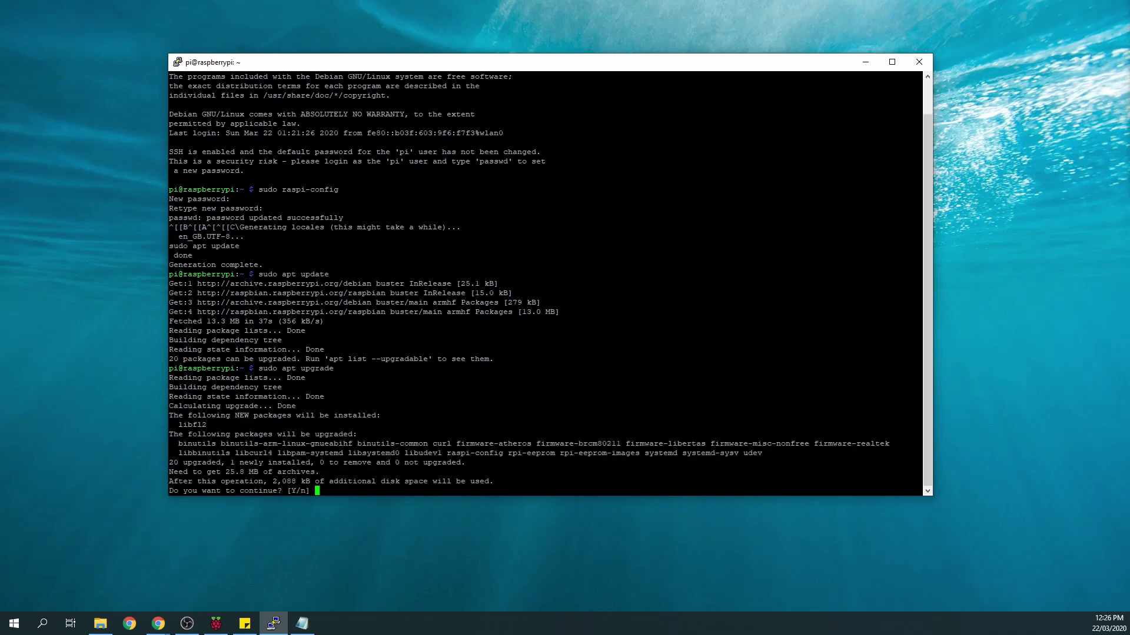
Confirm the 20 package upgrades with y, then enter ip addr at the Pi's prompt
text(y)
key(Return)
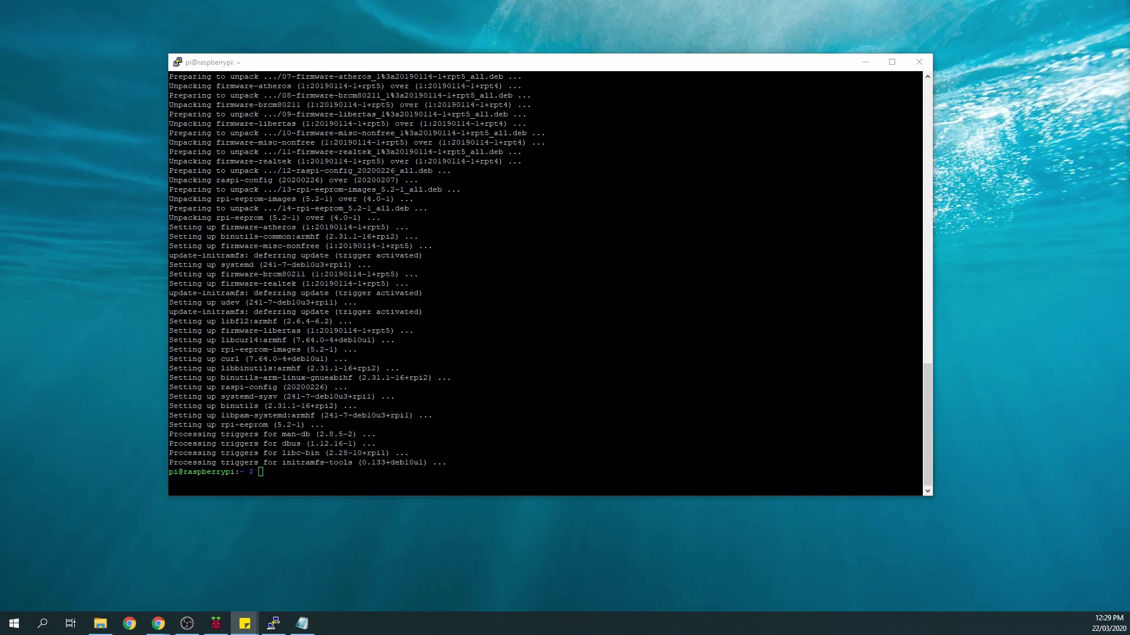
key(alt+Tab)
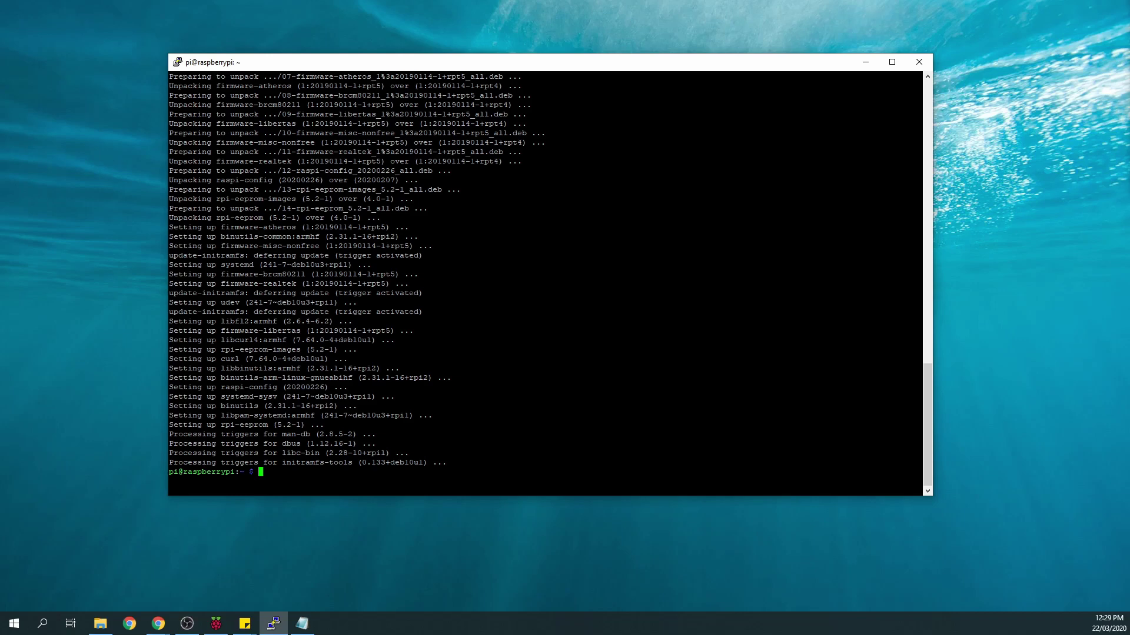
text(ip addr)
Run ip addr and copy the Pi's wlan0 address 192.168.1.200
key(Return)
click(158, 623)
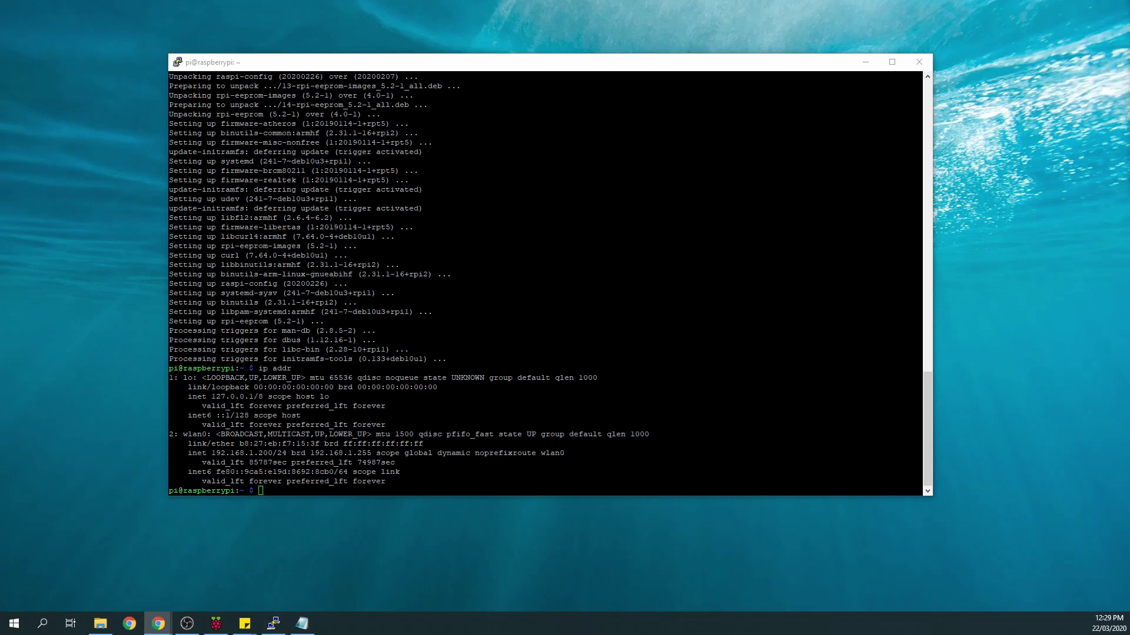
drag(207, 454, 272, 453)
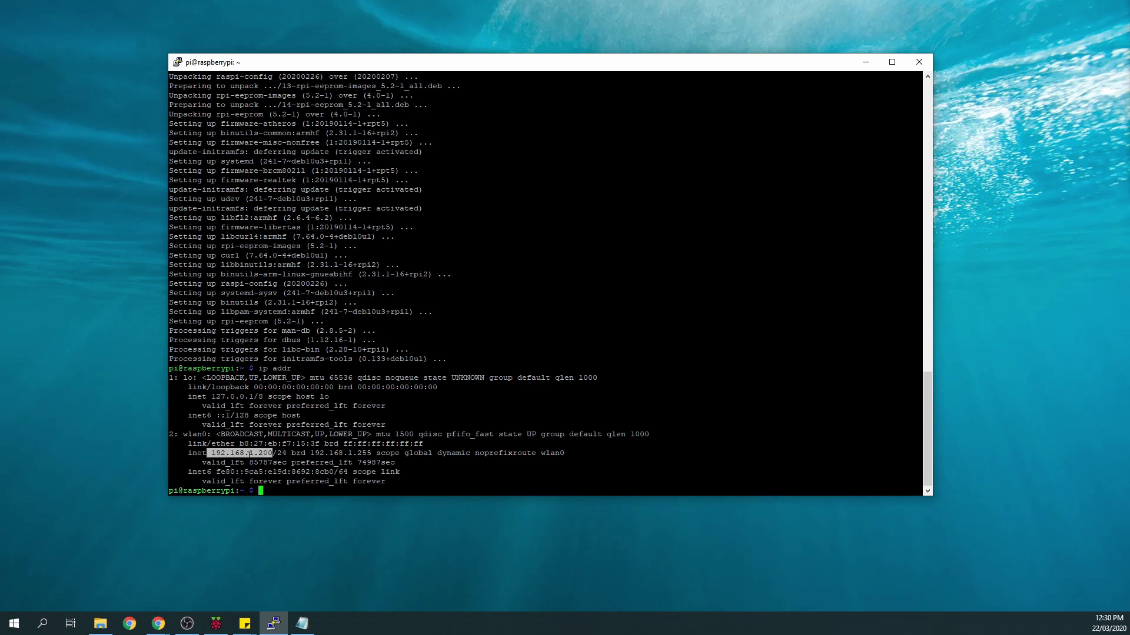
click(260, 453)
key(alt+Tab)
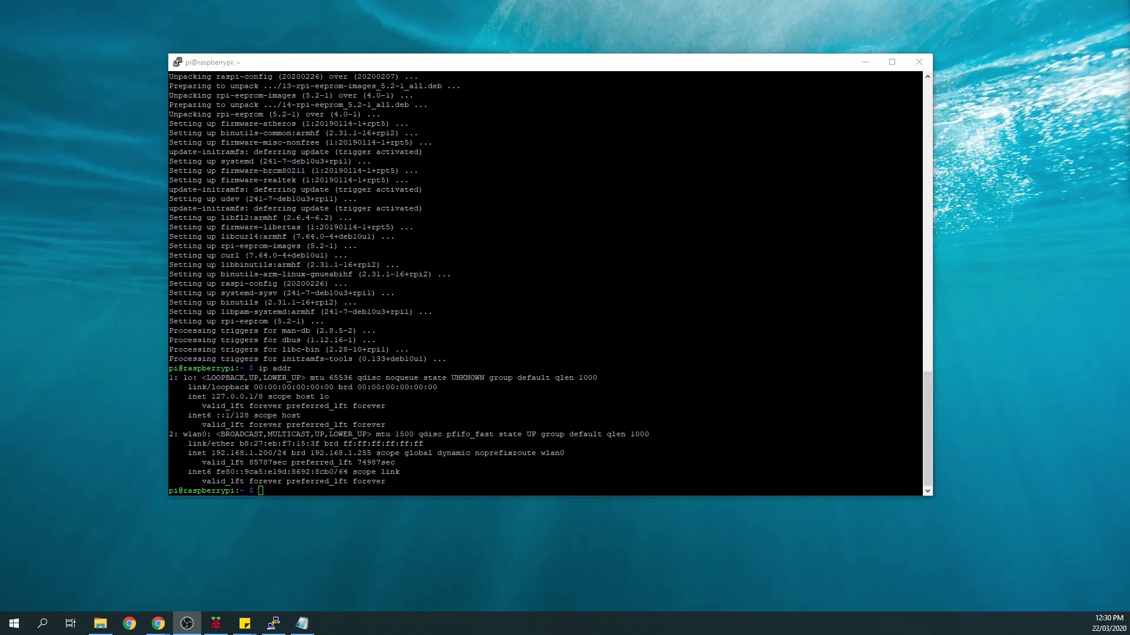
key(alt+Tab)
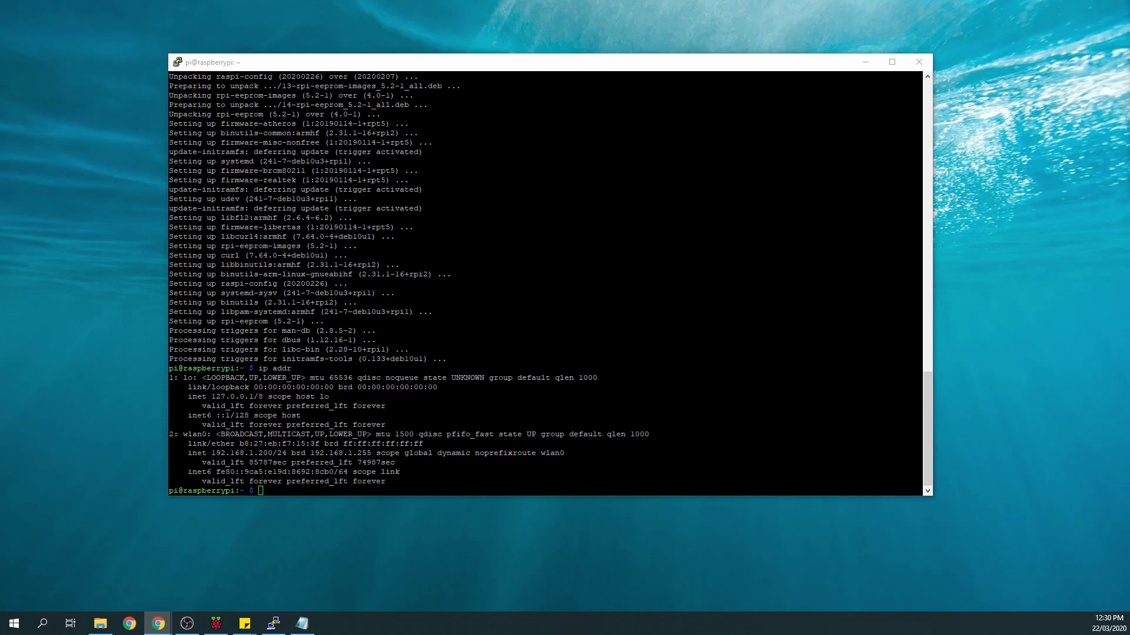
right_click(278, 496)
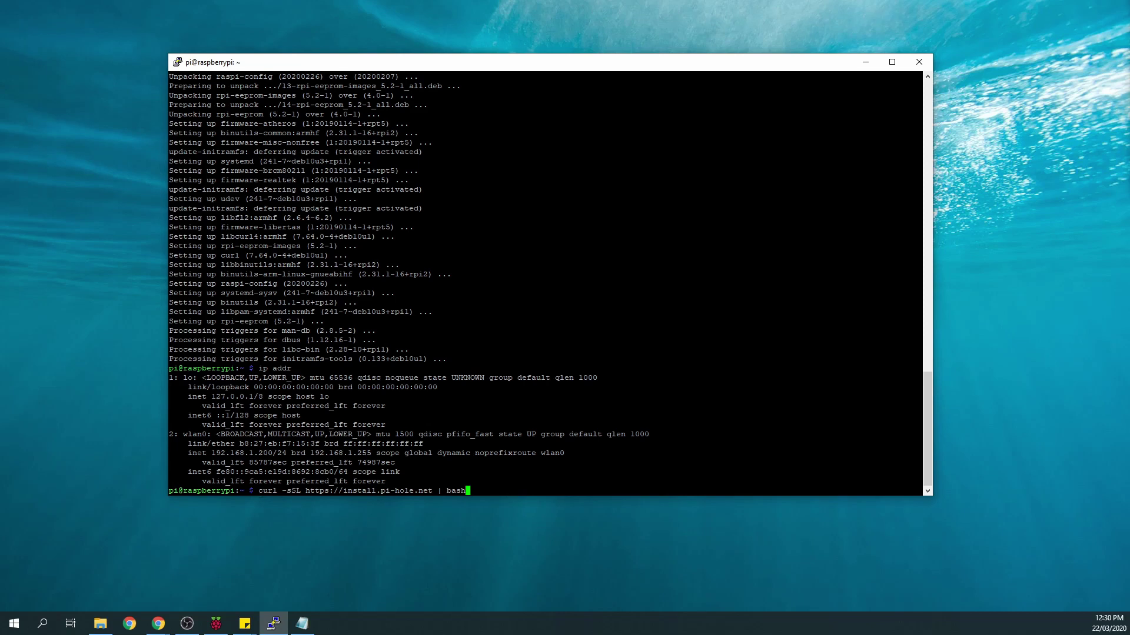
key(Return)
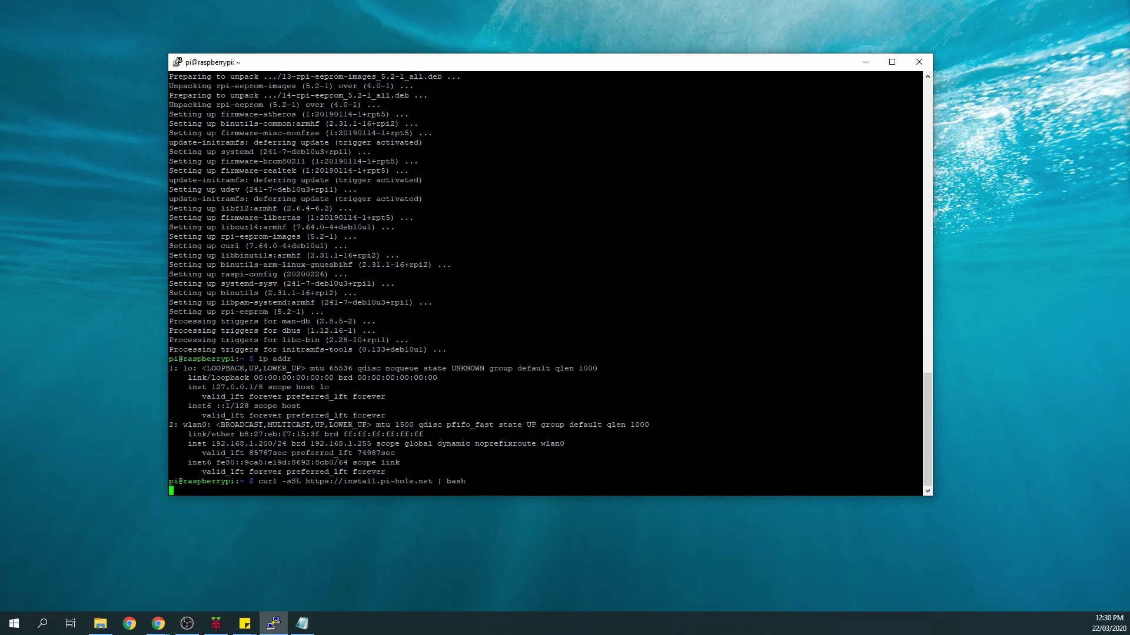
key(alt+Tab)
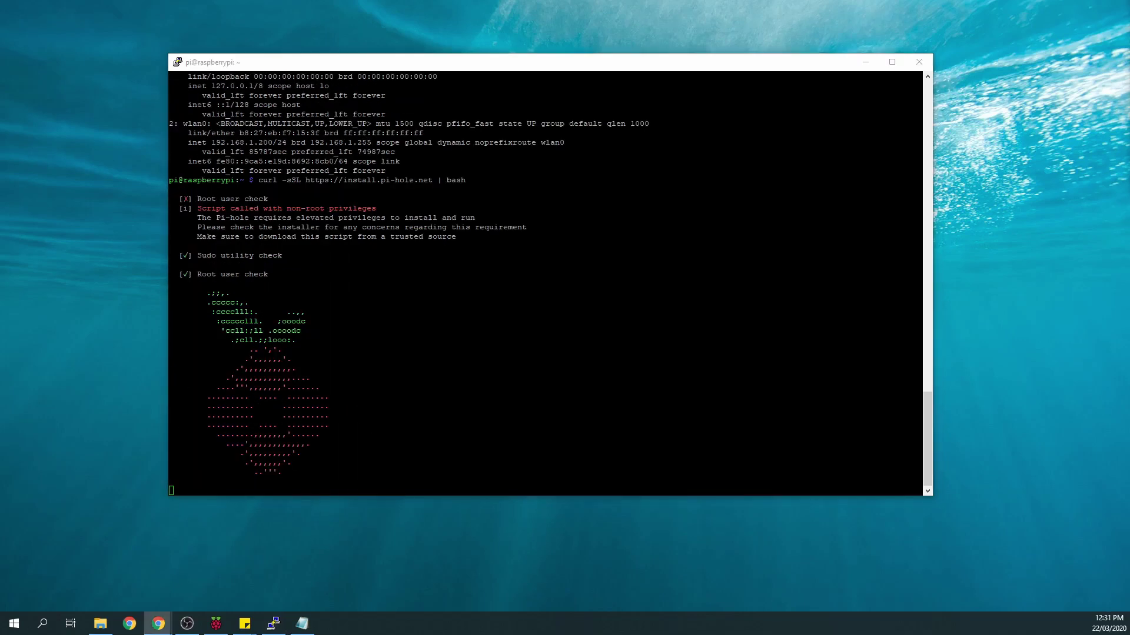
key(alt+Tab)
key(Up)
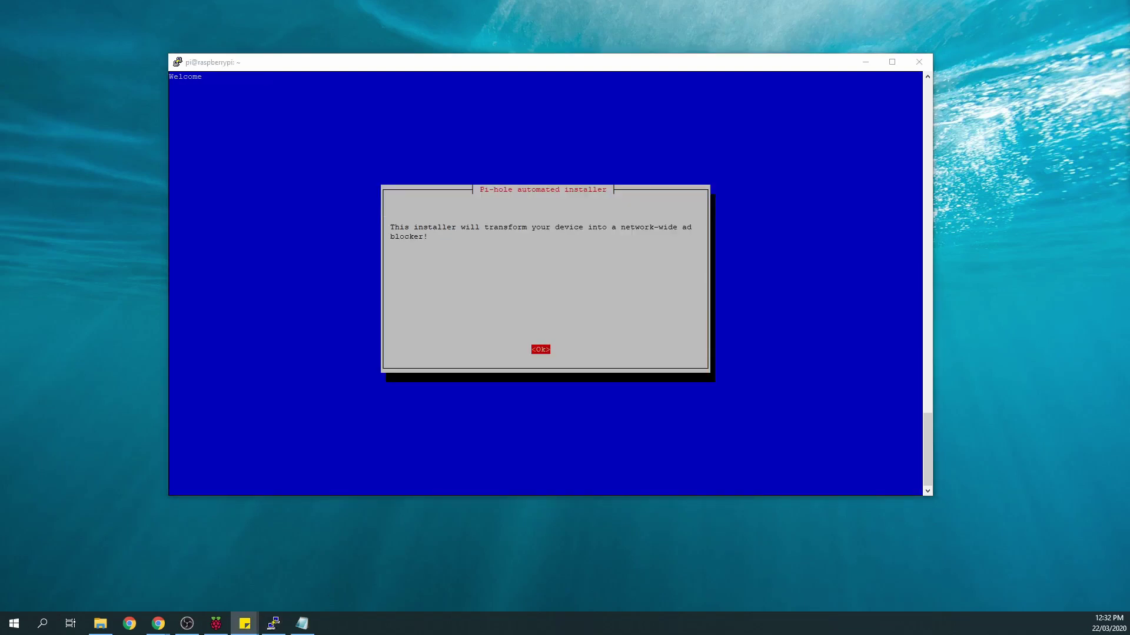
Acknowledge the welcome and static IP notices and choose Cloudflare as upstream DNS
click(618, 336)
key(Return)
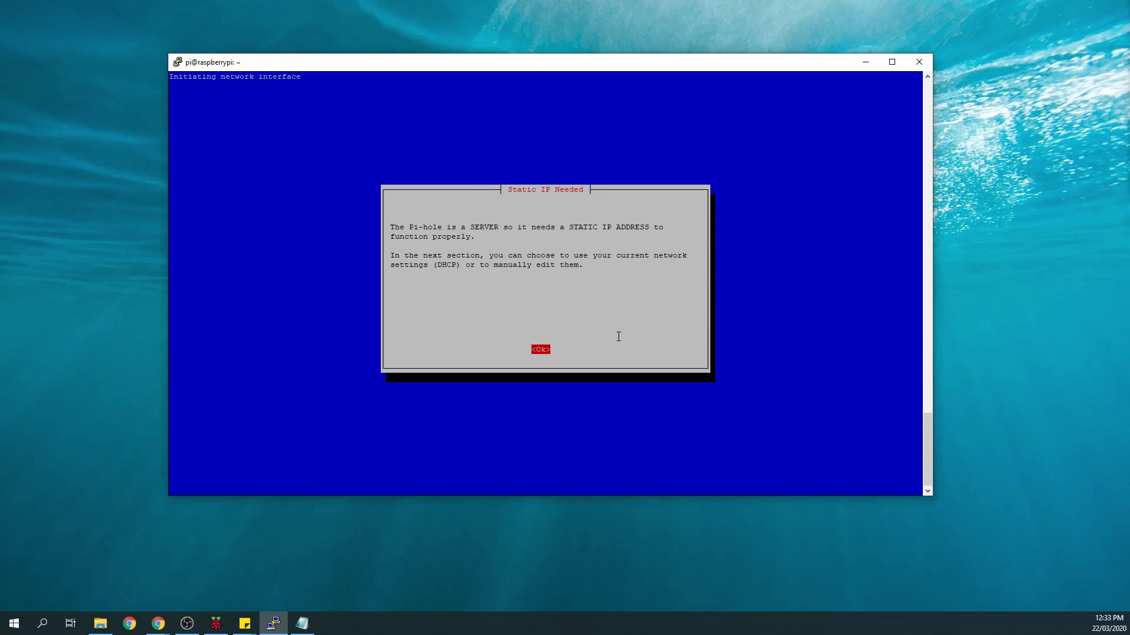
key(Return)
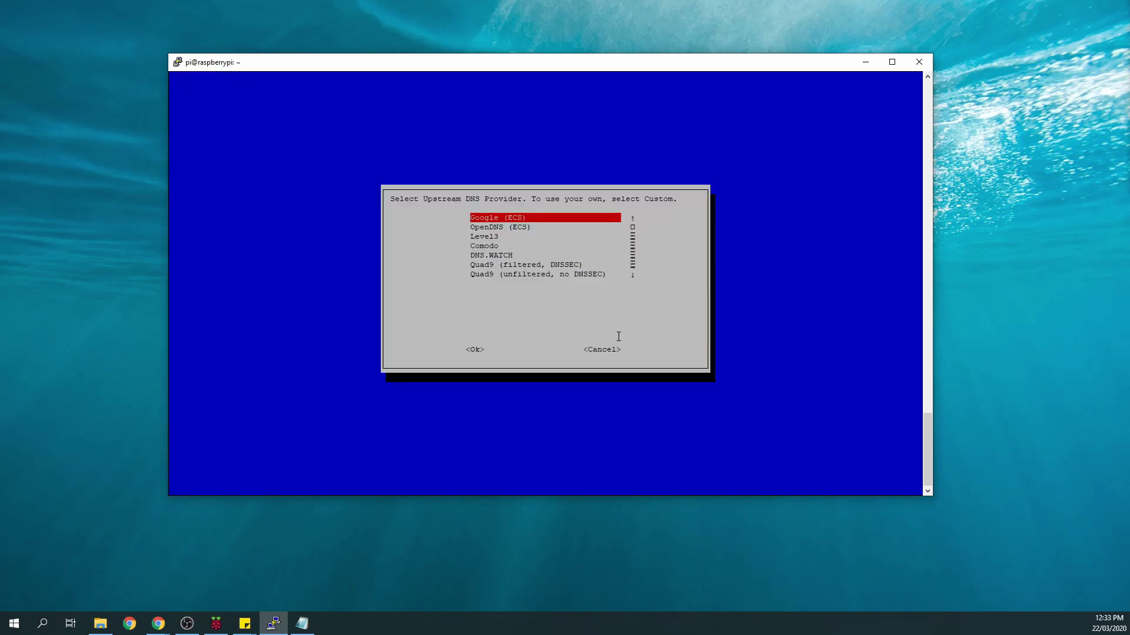
key(Down)
key(Down)
key(Down)
key(Down)
key(Down)
key(Down)
key(Down)
key(Down)
key(Down)
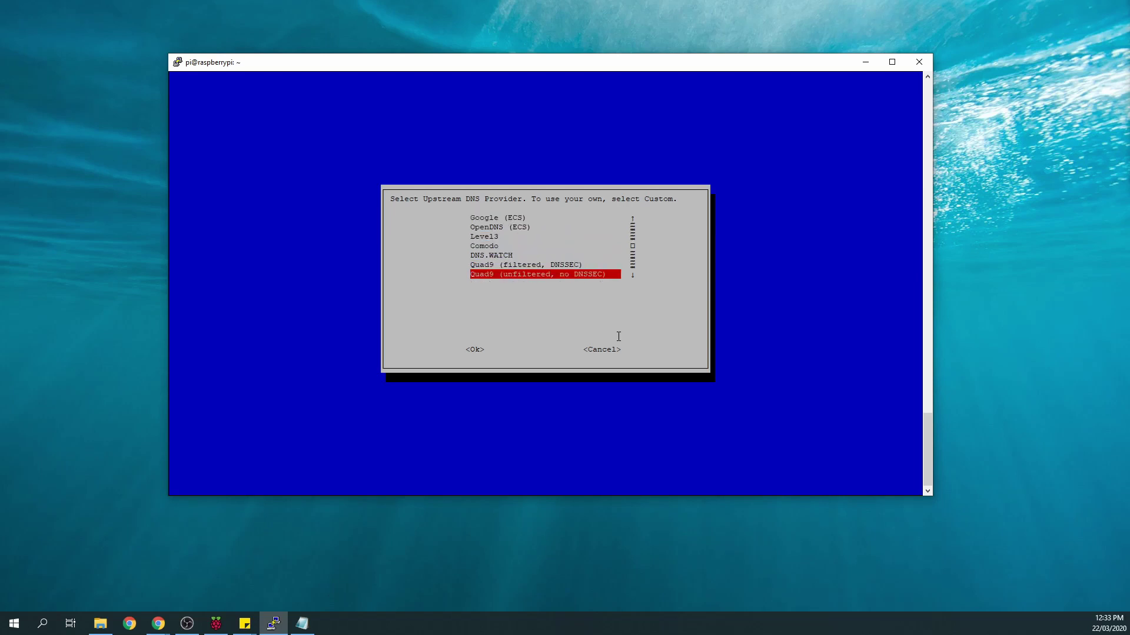
key(Up)
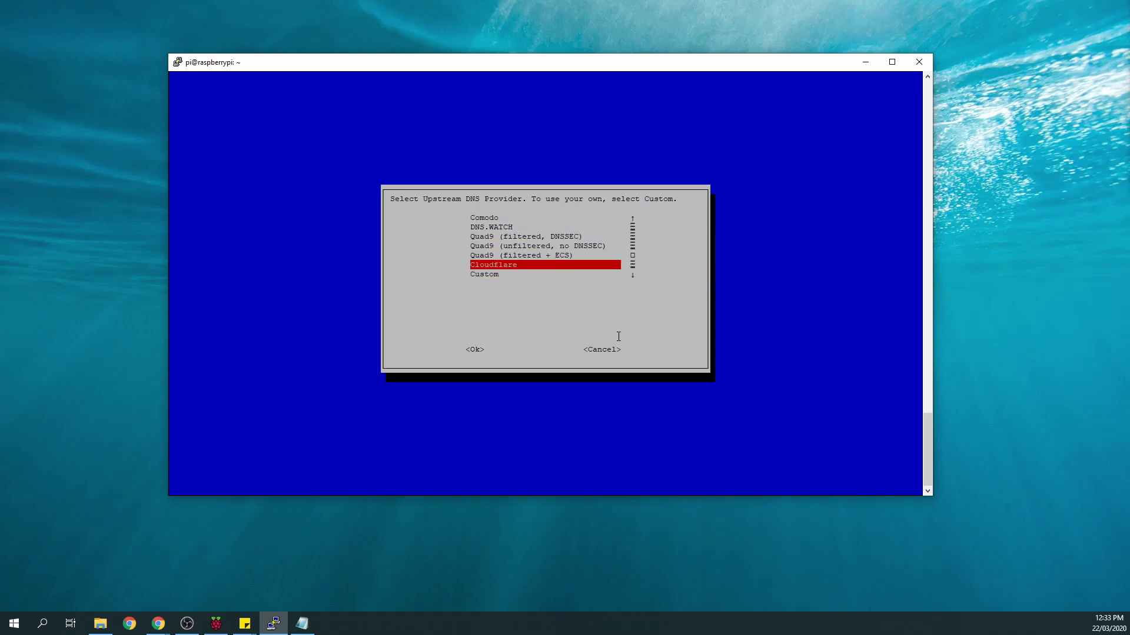
key(Return)
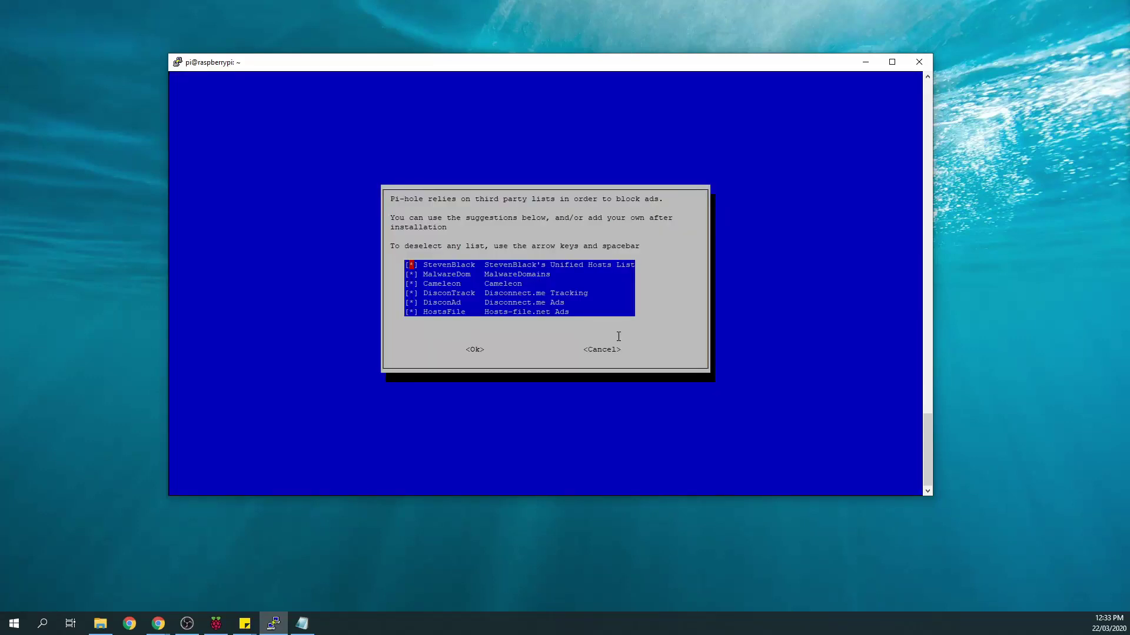
Accept all six suggested blocklists
key(Down)
key(Down)
key(Down)
key(Down)
key(Down)
key(Up)
key(Up)
key(Up)
key(Up)
key(Down)
key(Down)
key(Up)
key(Up)
key(Up)
key(Return)
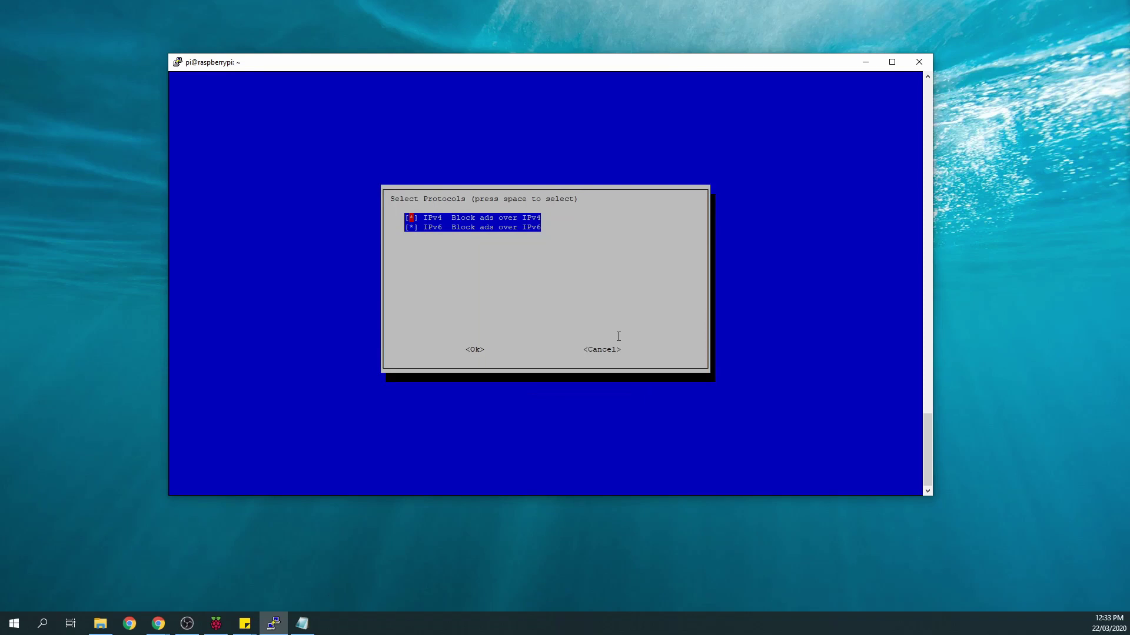
Keep ad blocking enabled over both IPv4 and IPv6
key(Down)
key(Up)
key(Down)
key(Up)
key(Down)
key(Return)
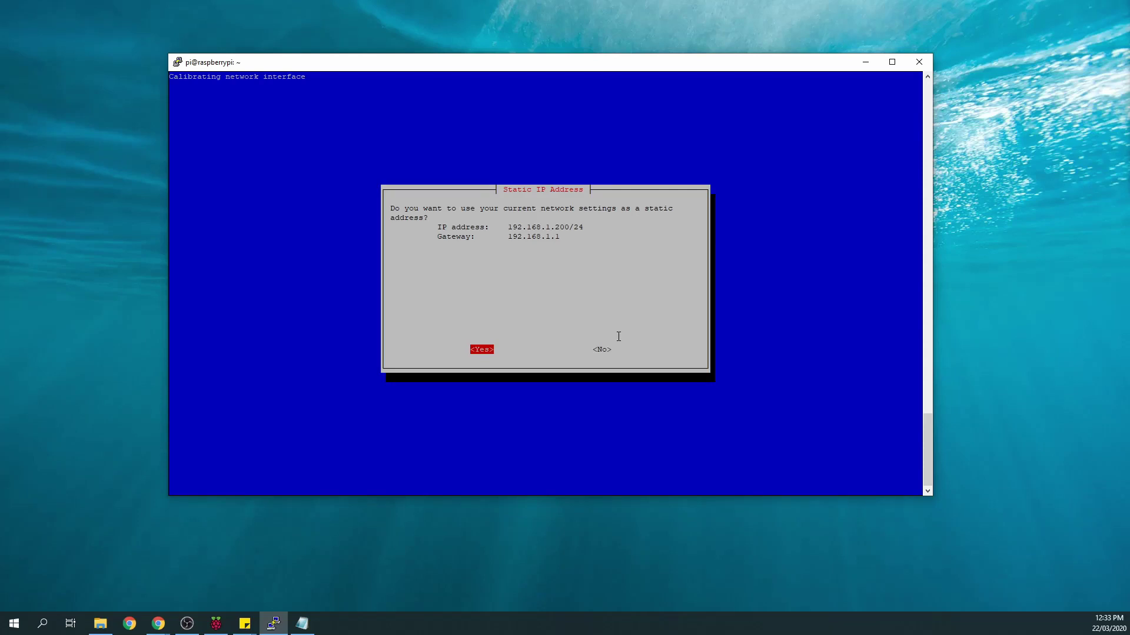
Keep 192.168.1.200/24 static, web interface, lighttpd and query logging on, with privacy level 0
drag(568, 227, 508, 230)
click(561, 218)
key(Return)
key(Return)
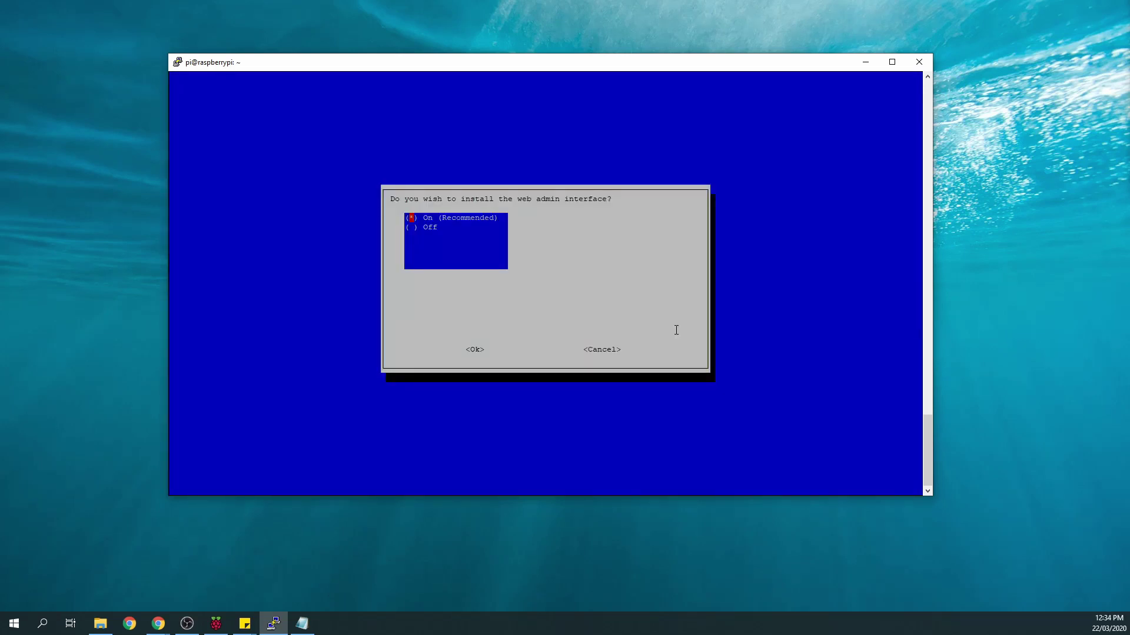
key(Return)
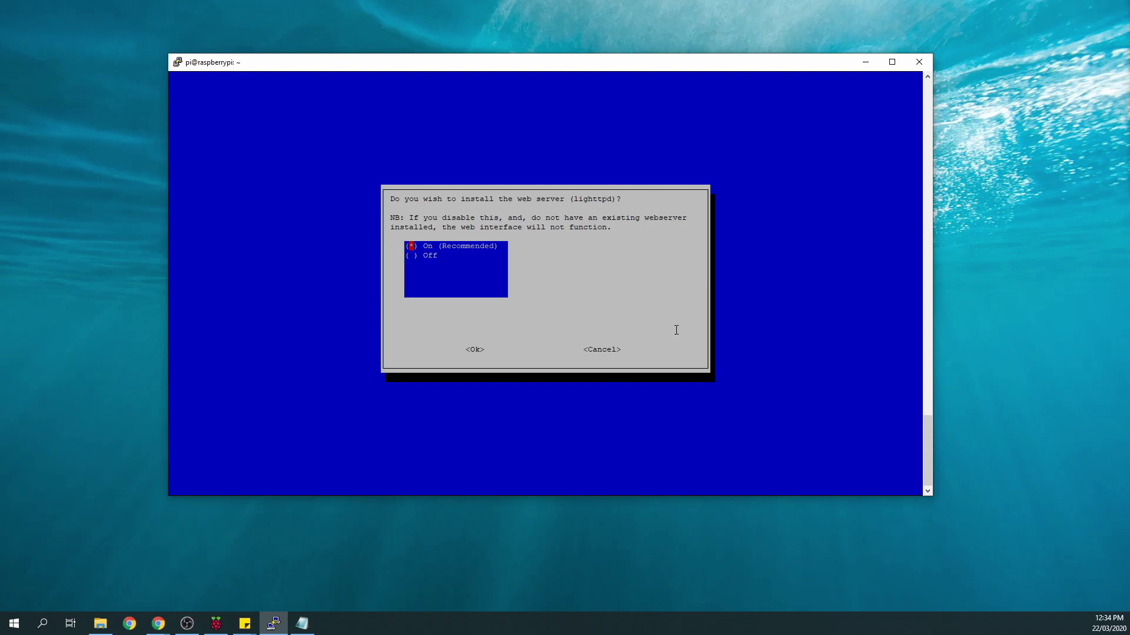
key(Return)
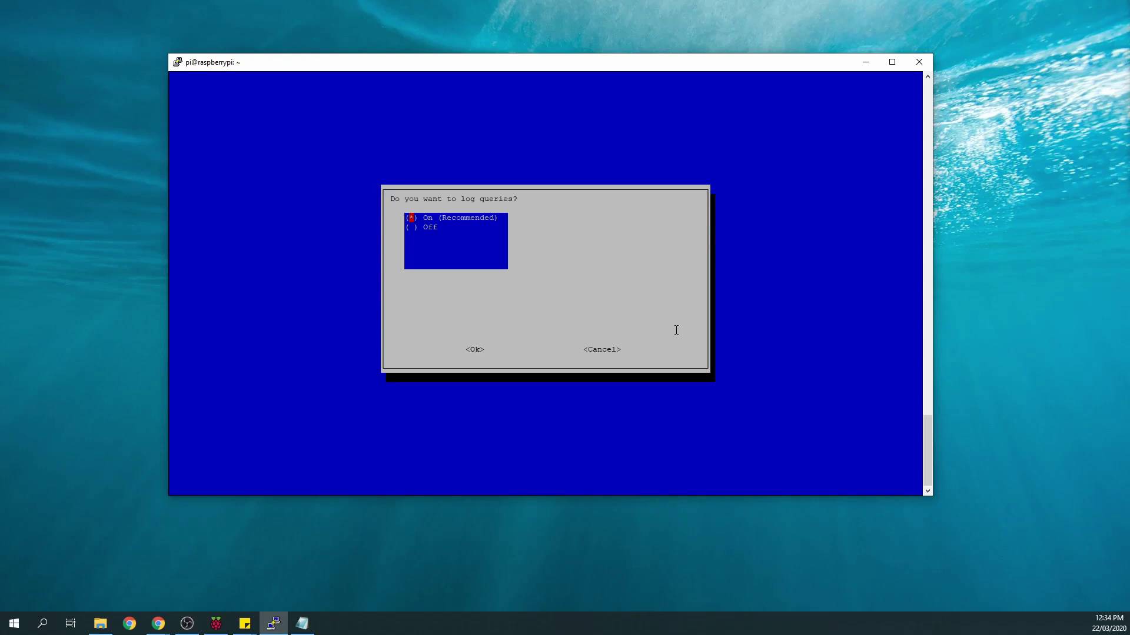
key(Return)
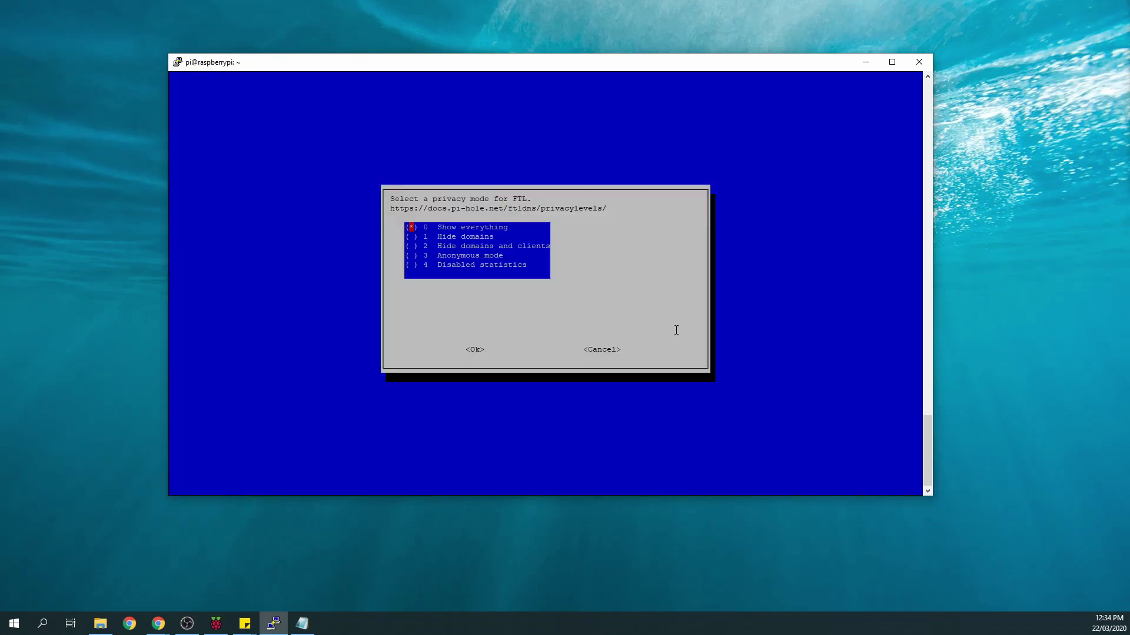
key(Return)
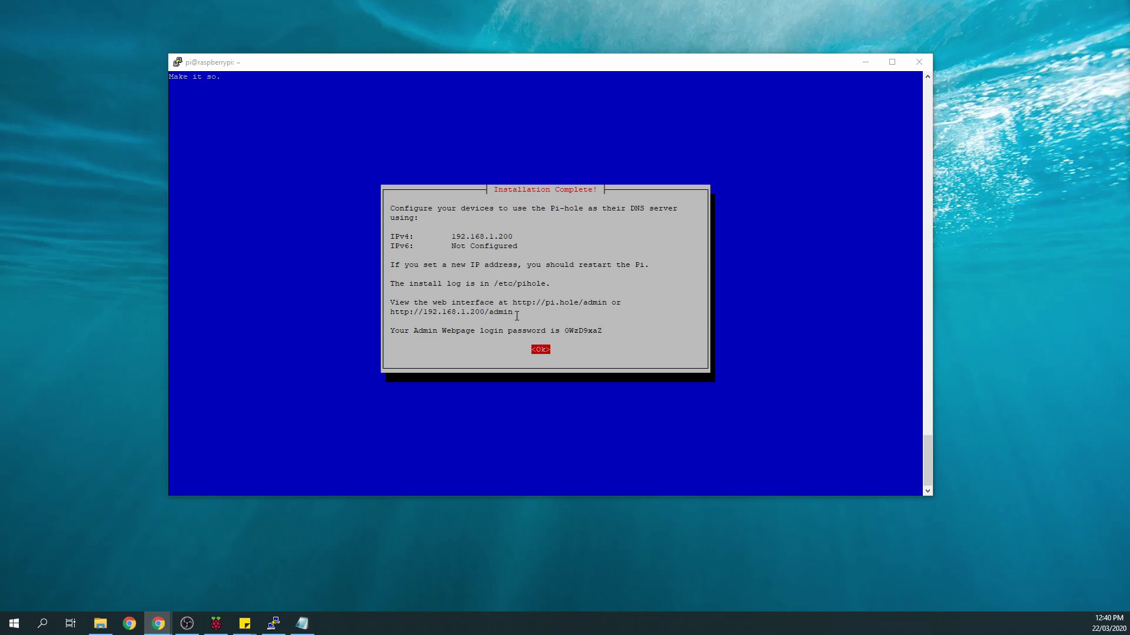
drag(516, 316, 388, 315)
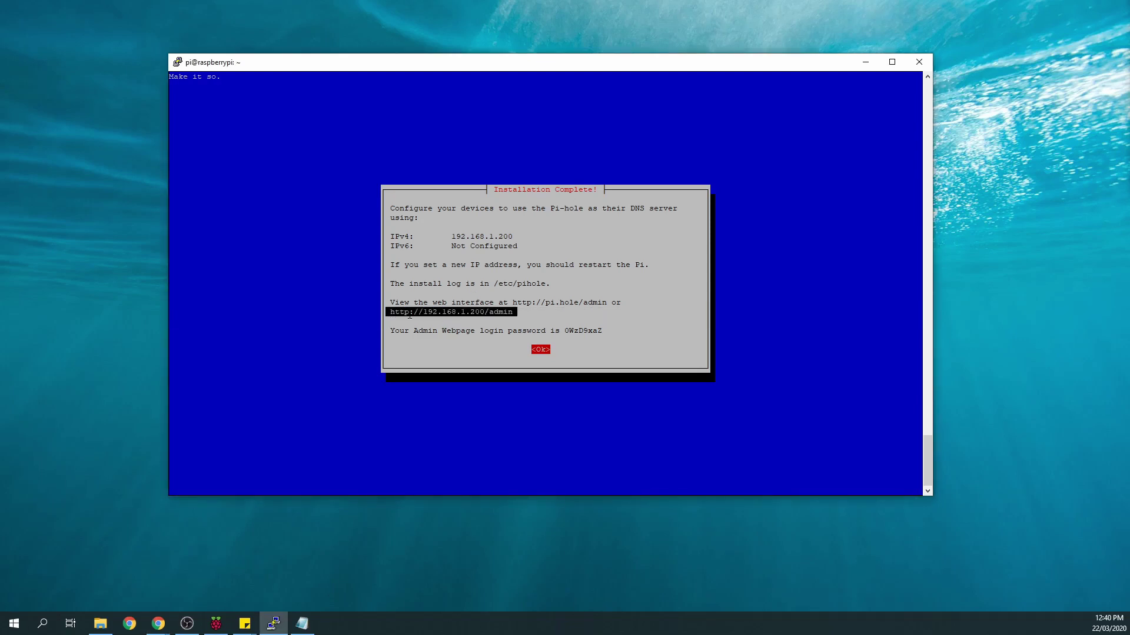
click(511, 314)
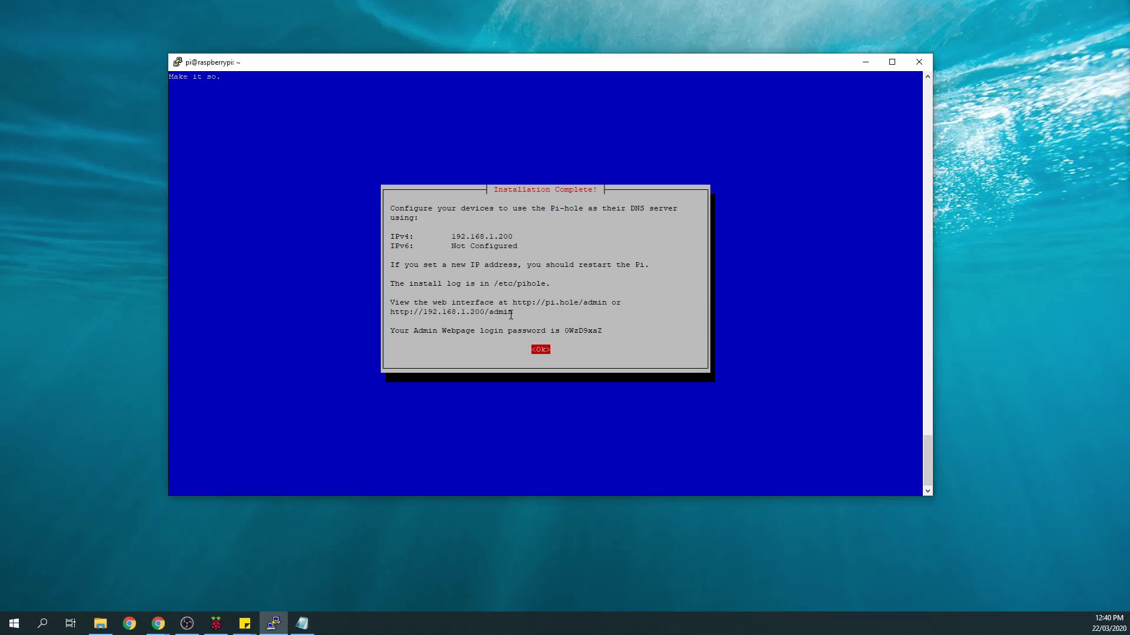
drag(511, 315, 392, 313)
key(ctrl+c)
key(Return)
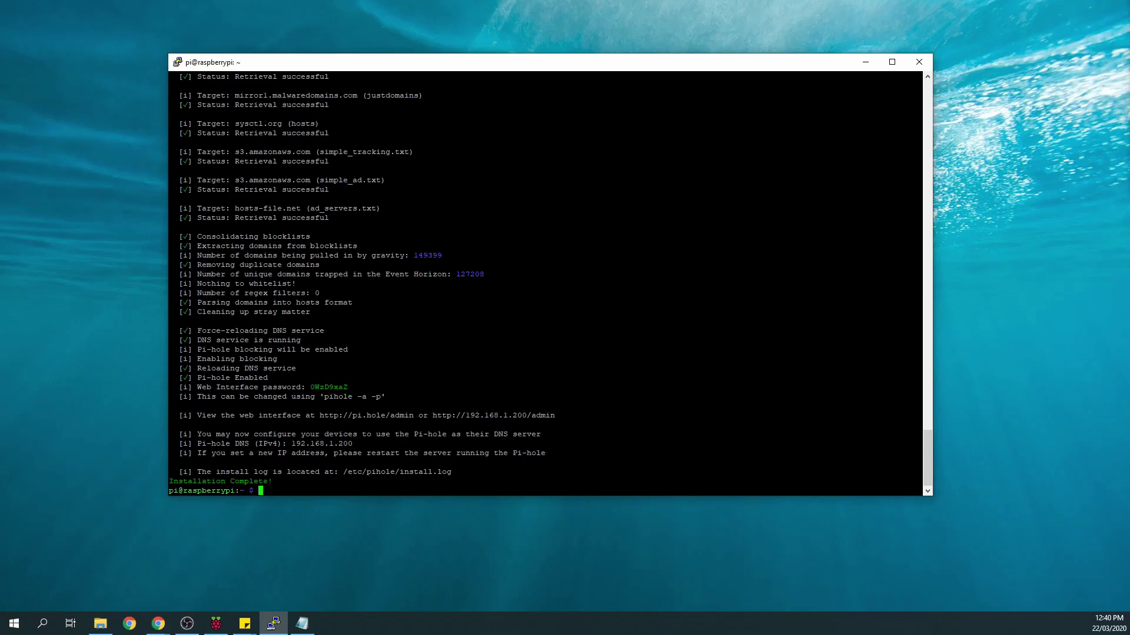
click(157, 623)
click(164, 10)
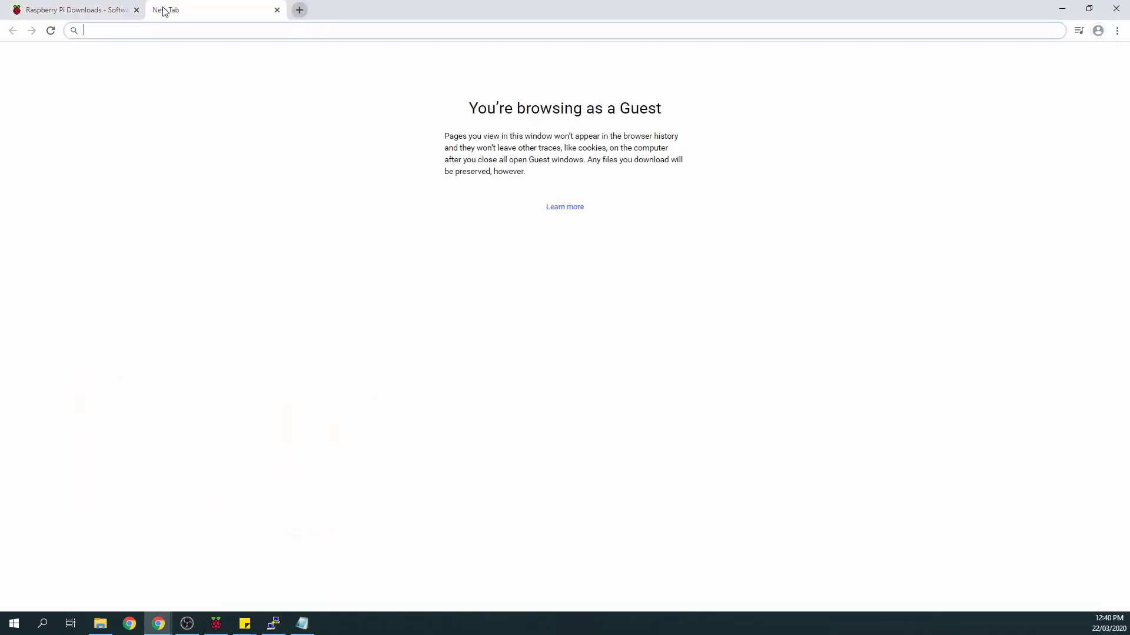
key(ctrl+v)
key(Return)
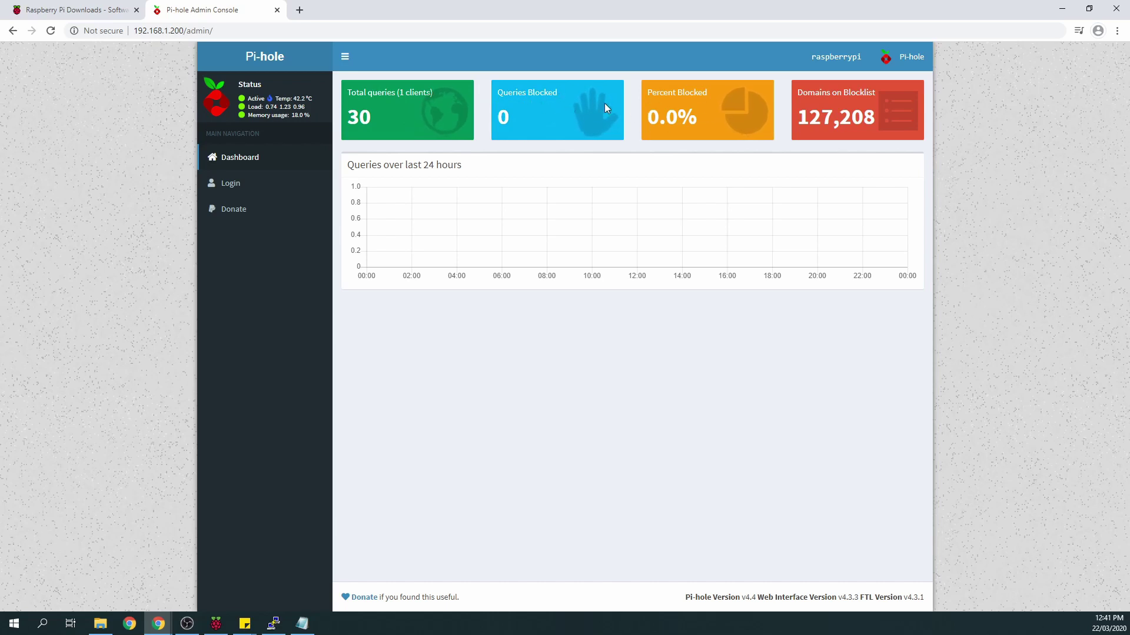
click(275, 186)
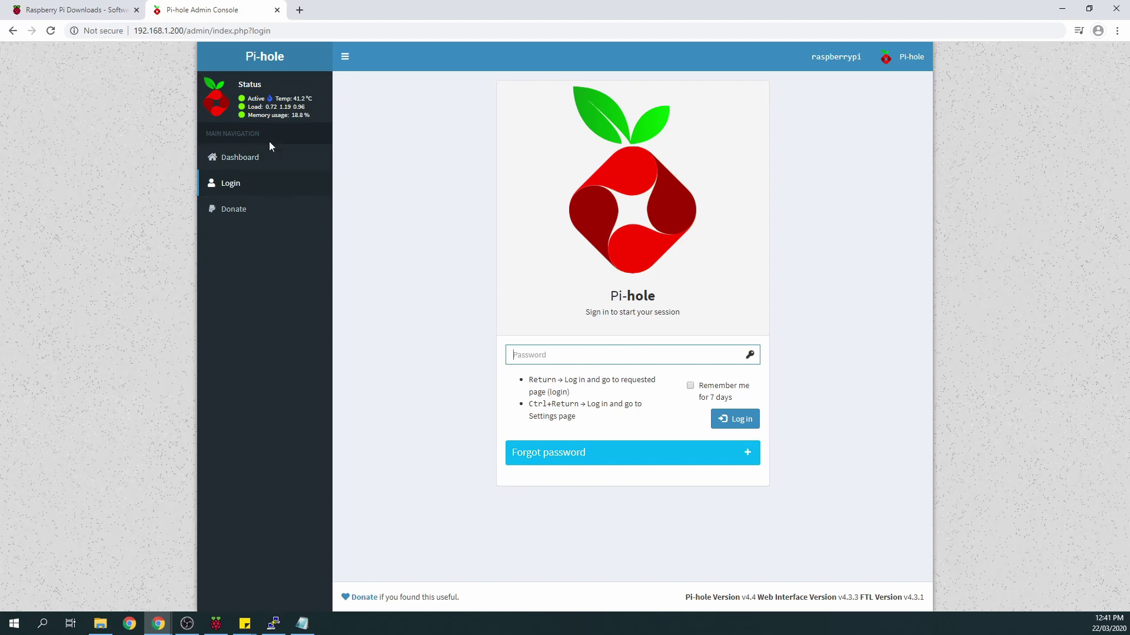
Try entering the admin password, then return to a fresh login page
text(•)
key(BackSpace)
text(••••••••••)
key(Return)
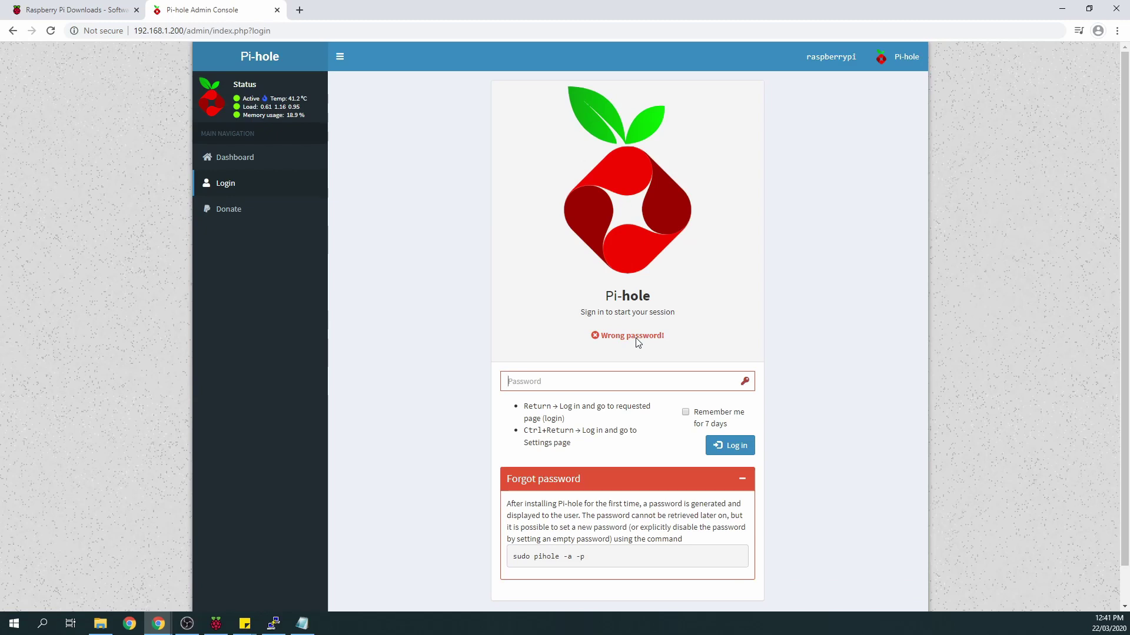
click(13, 30)
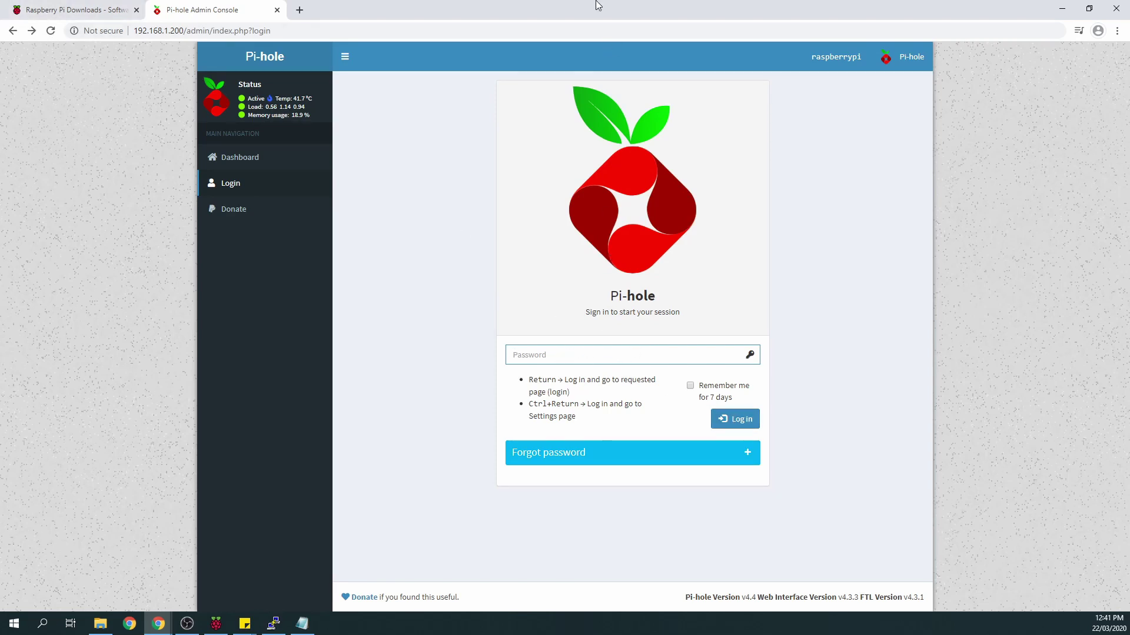
Copy the web interface password from the terminal and log in to the Pi-hole admin console
drag(602, 4, 1127, 101)
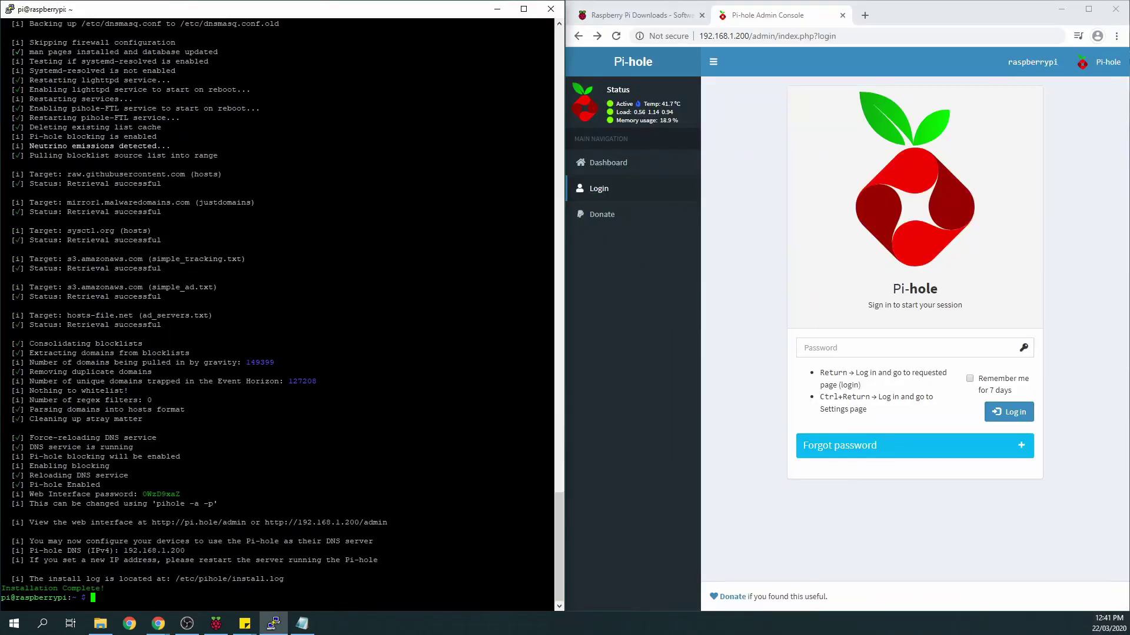
drag(553, 494, 152, 494)
click(152, 494)
drag(553, 494, 143, 494)
key(ctrl+c)
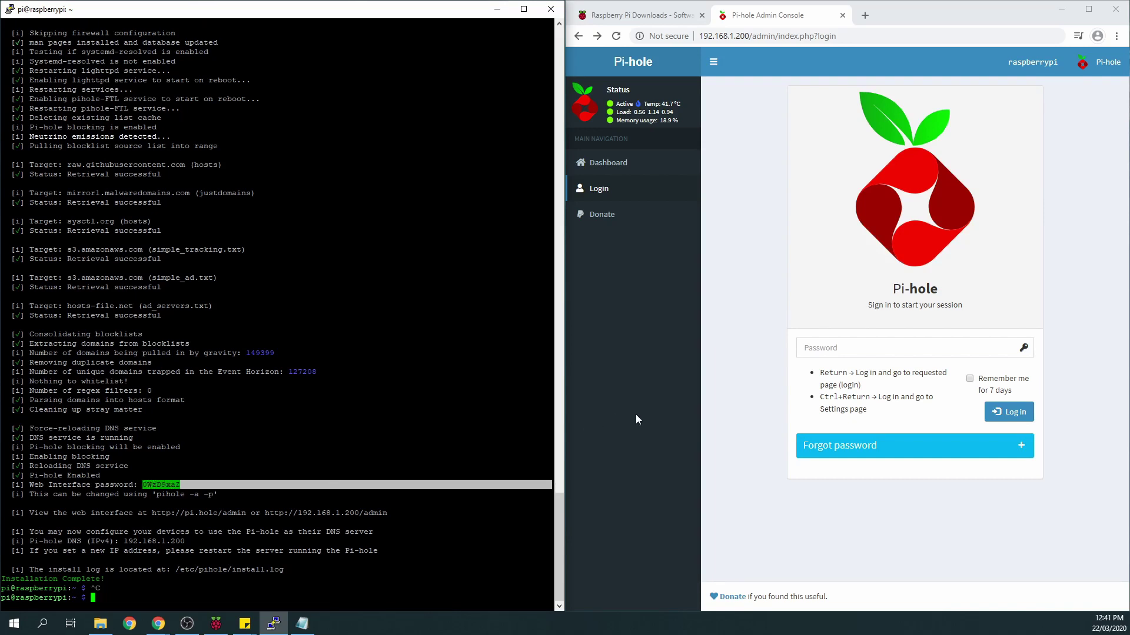
click(870, 351)
key(ctrl+v)
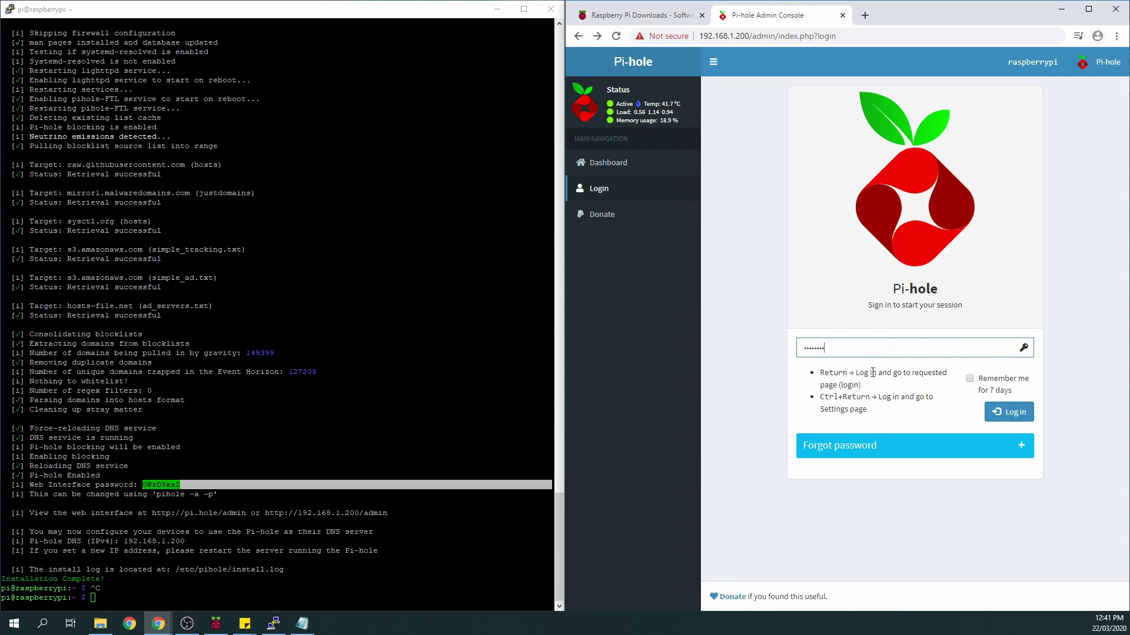
click(1009, 412)
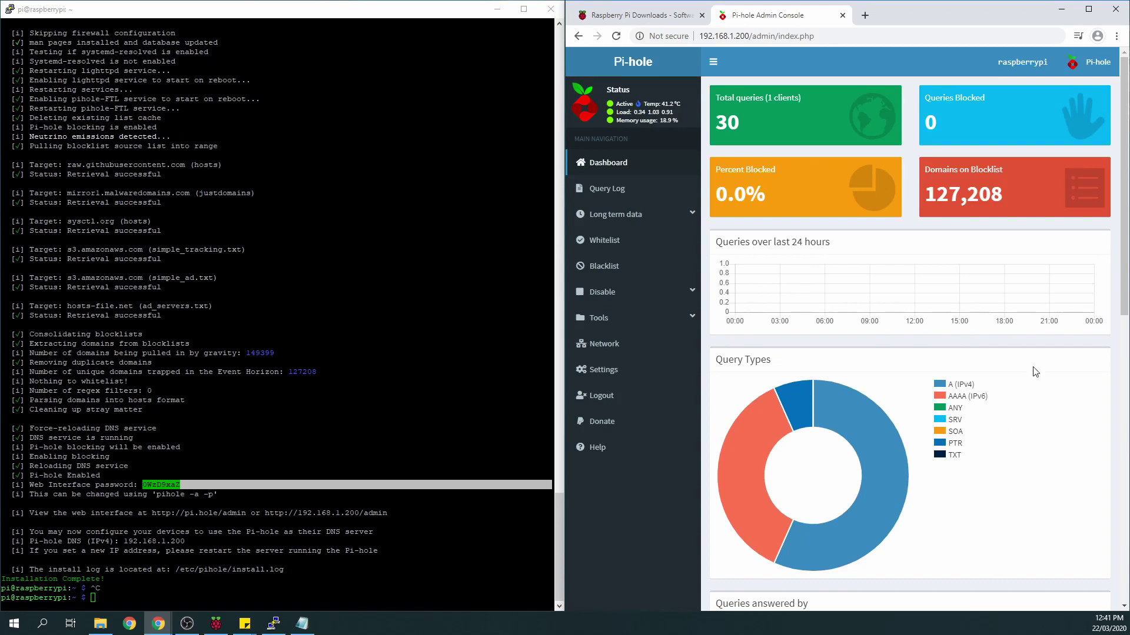
Review the dashboard, open the Network overview, and widen the browser beside the terminal
scroll(1012, 419, down, 3)
scroll(1012, 419, down, 2)
scroll(1000, 412, up, 2)
scroll(983, 406, down, 7)
scroll(972, 403, down, 1)
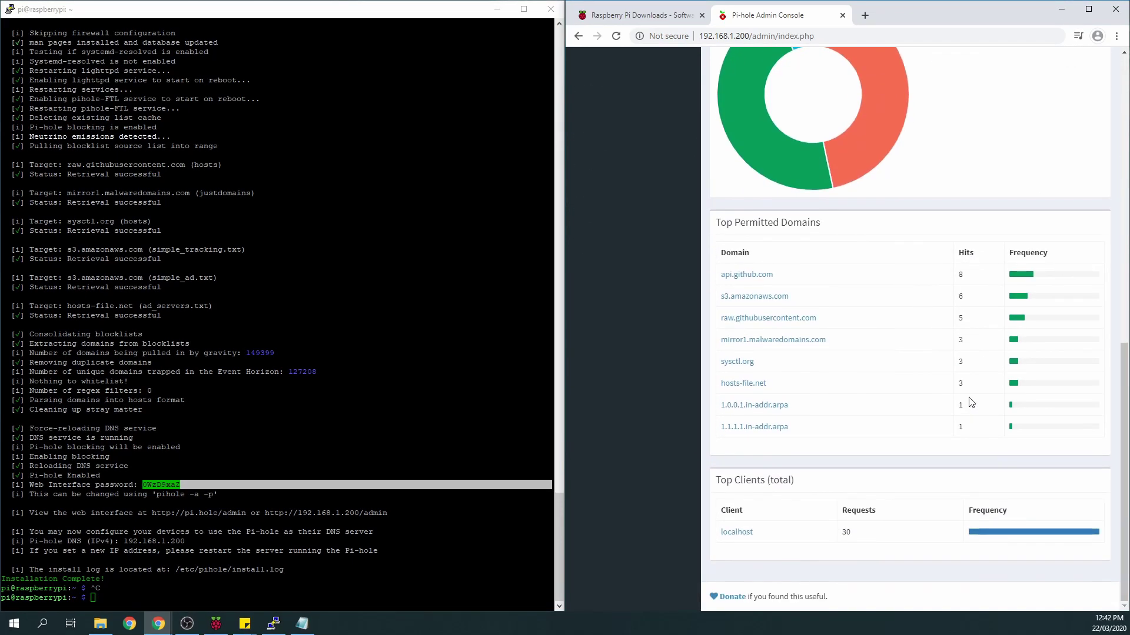
scroll(968, 400, up, 10)
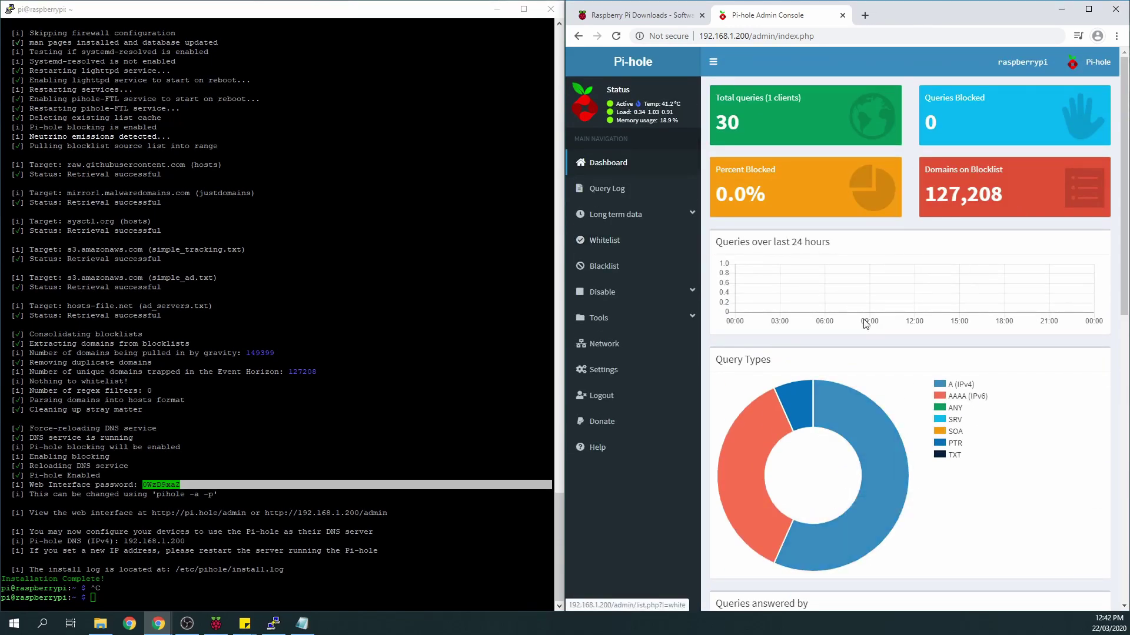
click(633, 350)
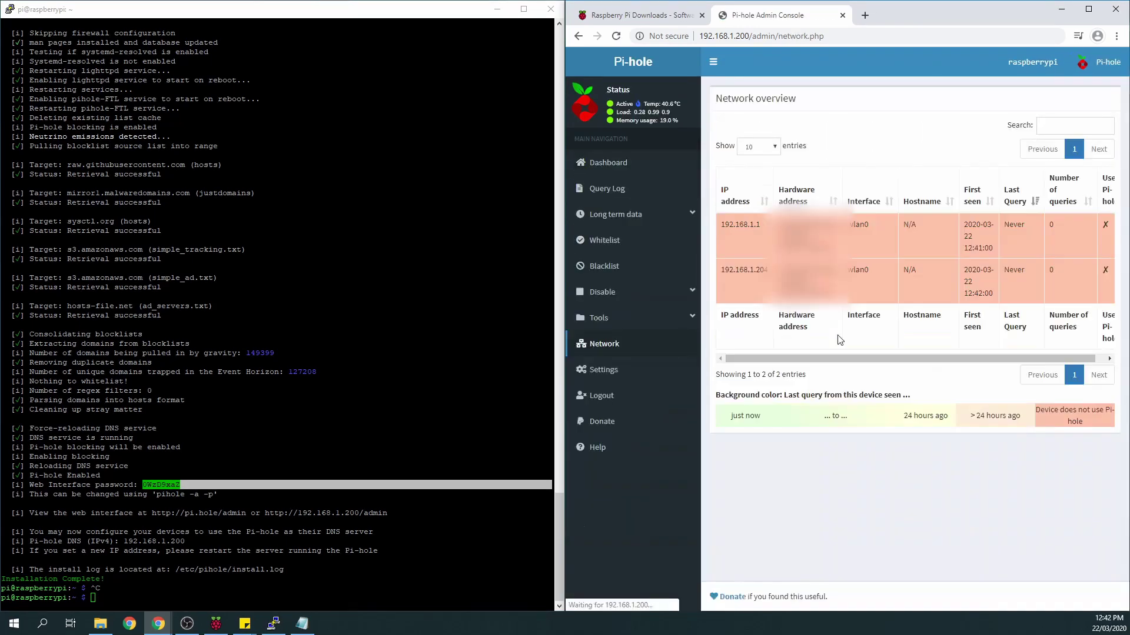
drag(563, 318, 473, 316)
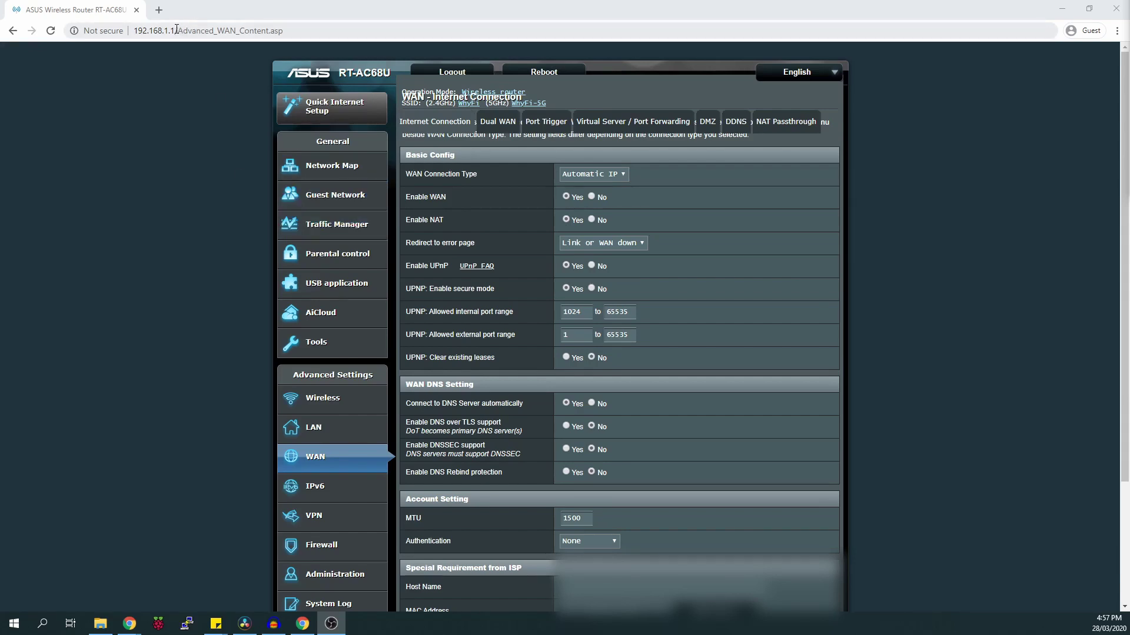
Locate the WAN DNS Setting section on the router's WAN page
drag(177, 29, 130, 34)
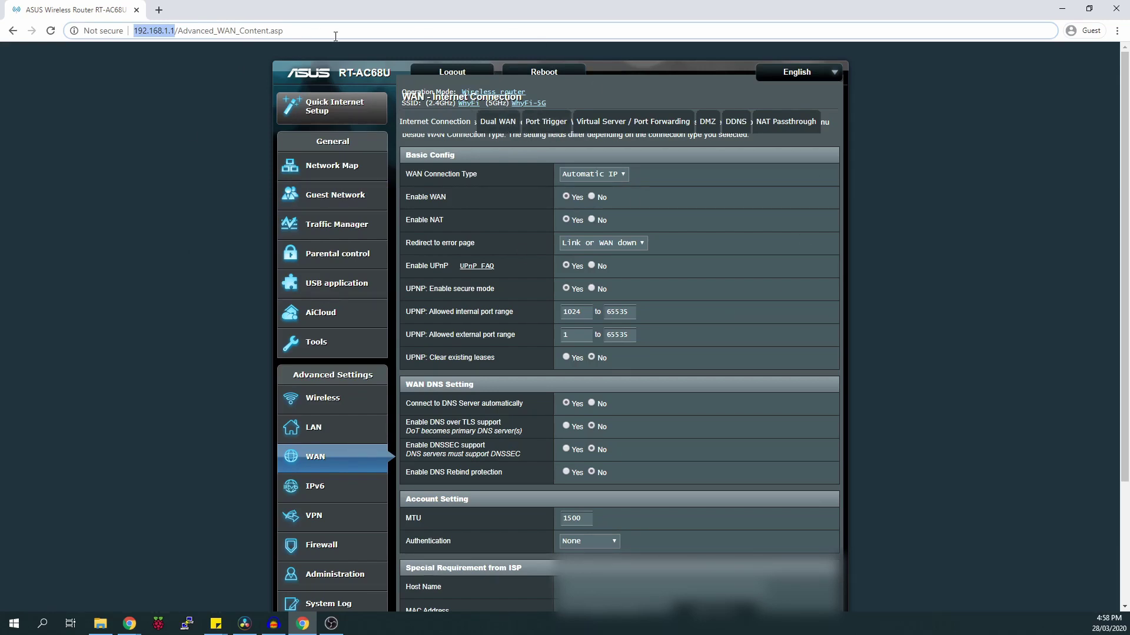
mouse_move(340, 76)
mouse_down()
mouse_move(403, 75)
mouse_move(330, 71)
mouse_up()
click(372, 77)
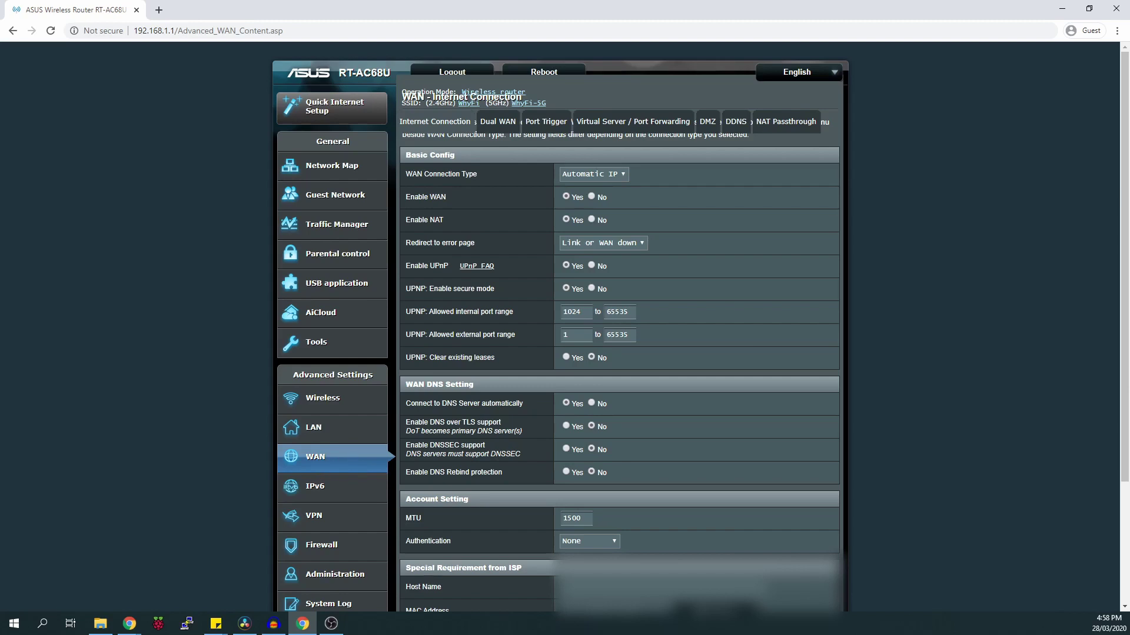
scroll(547, 353, down, 2)
drag(403, 265, 466, 265)
click(466, 265)
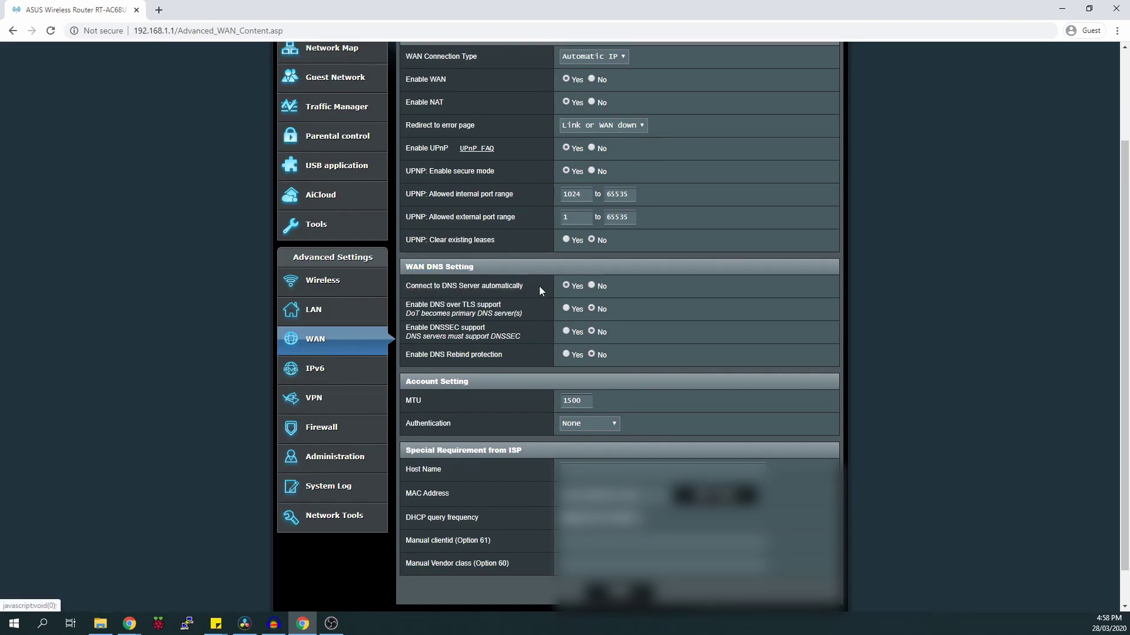
Turn off automatic DNS, enter 1.1.1.1 and 1.0.0.1 as DNS servers, and apply
click(591, 285)
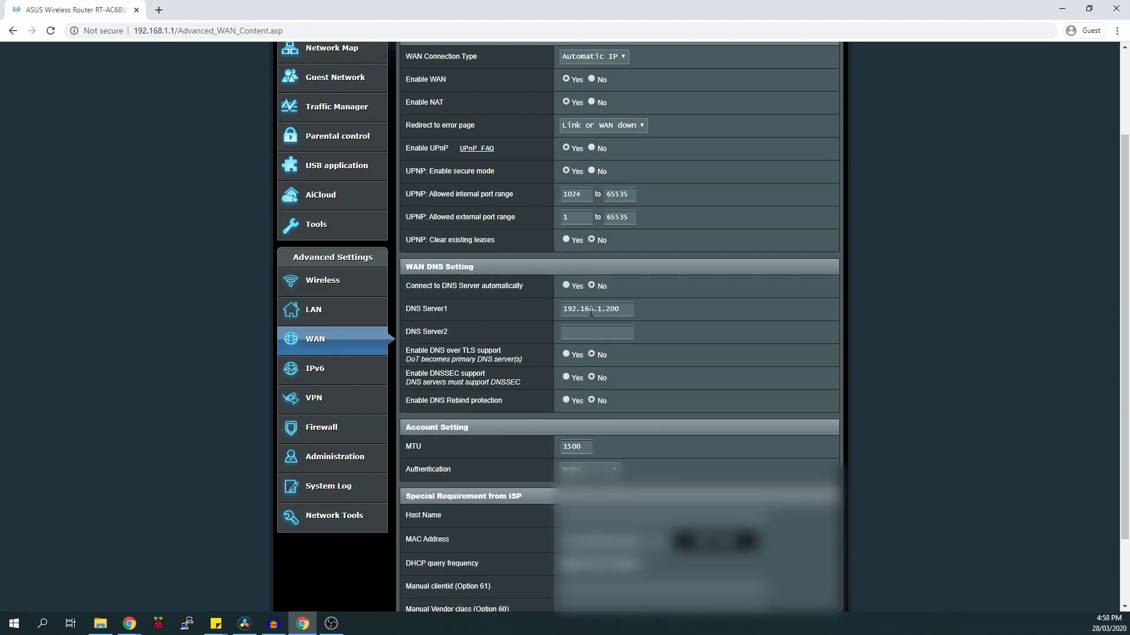
double_click(630, 310)
text(1.1.1.1)
click(631, 328)
text(1.0.0.1)
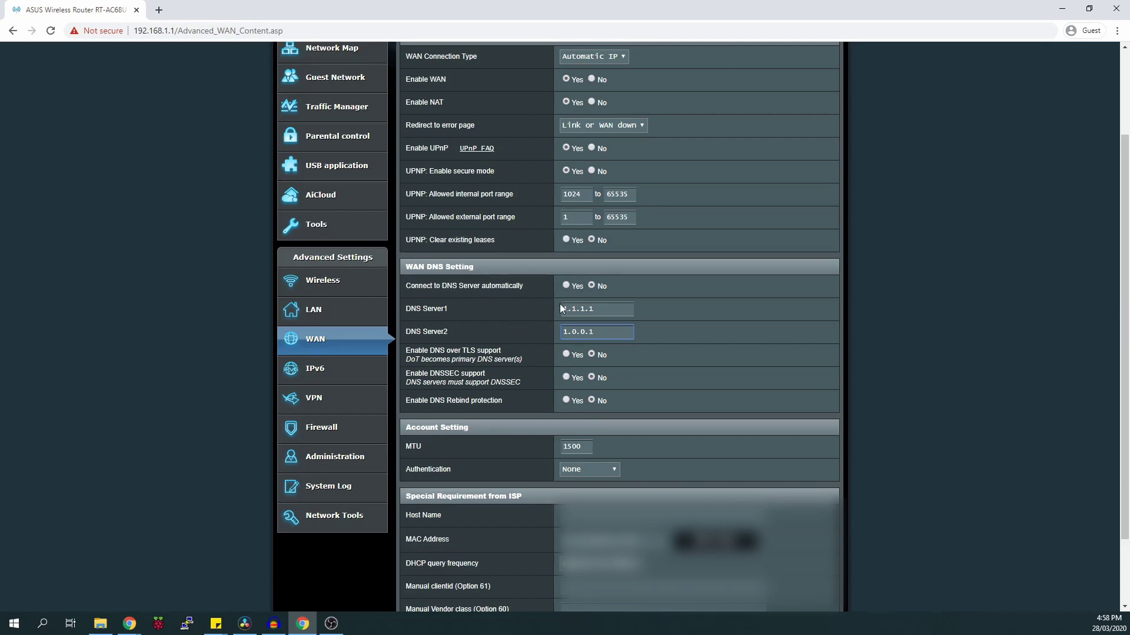
scroll(562, 310, down, 1)
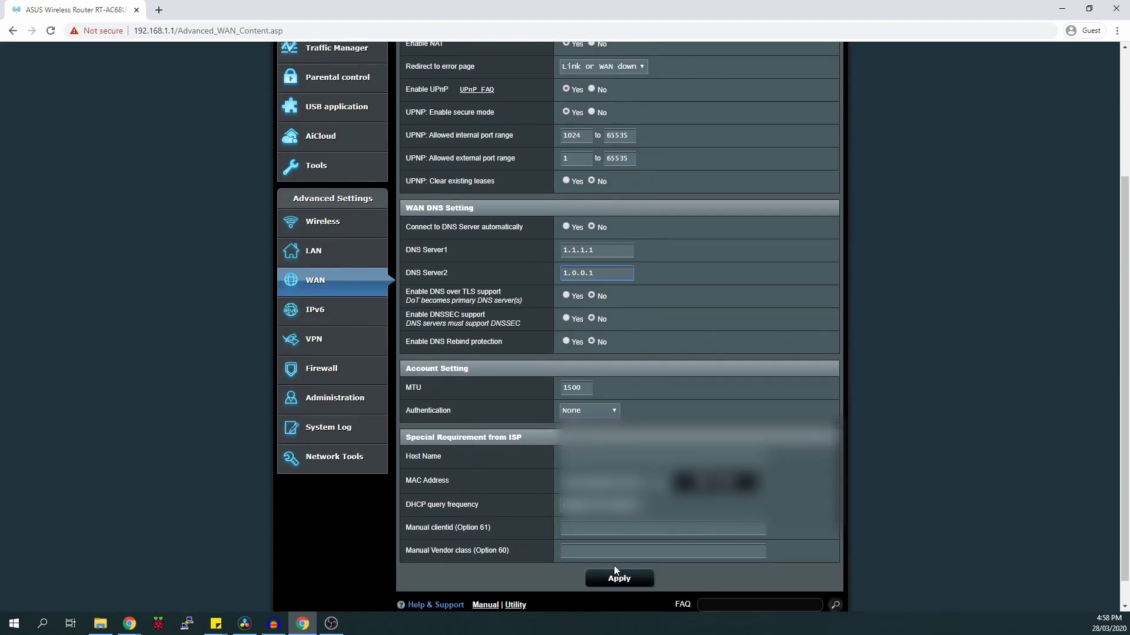
click(617, 579)
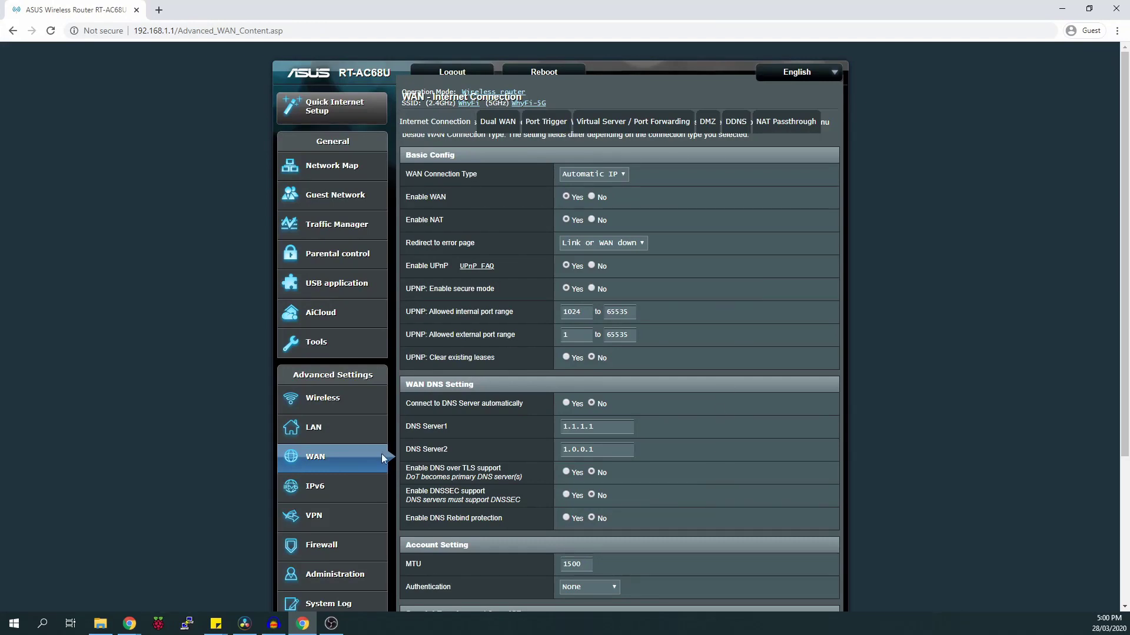
Go to the router's LAN > DHCP Server settings
click(318, 429)
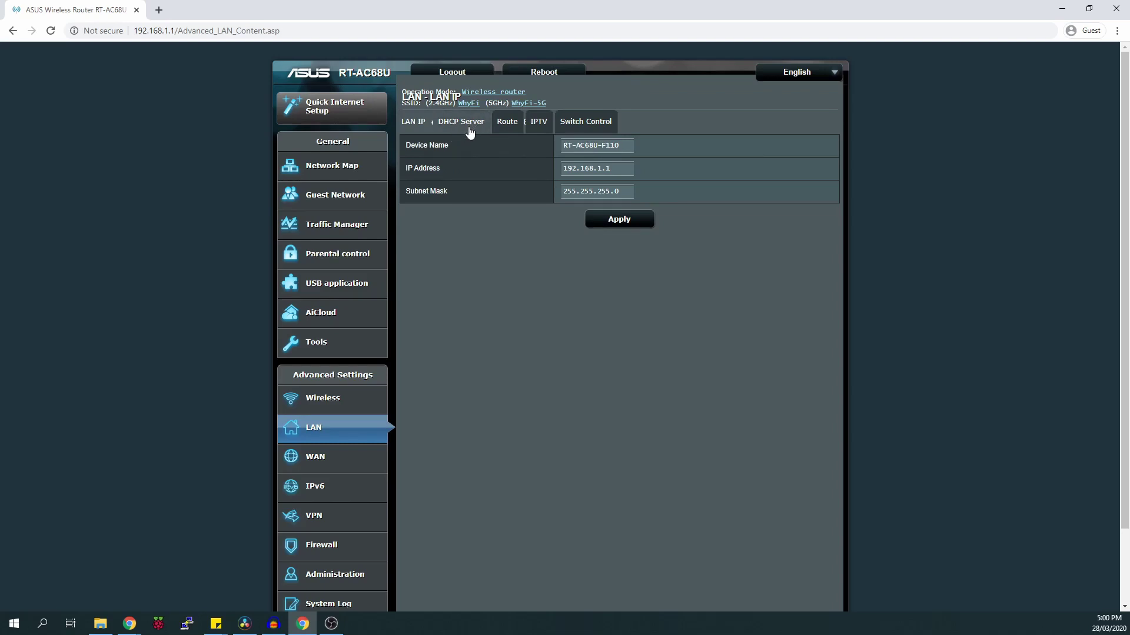
click(471, 123)
scroll(556, 449, down, 1)
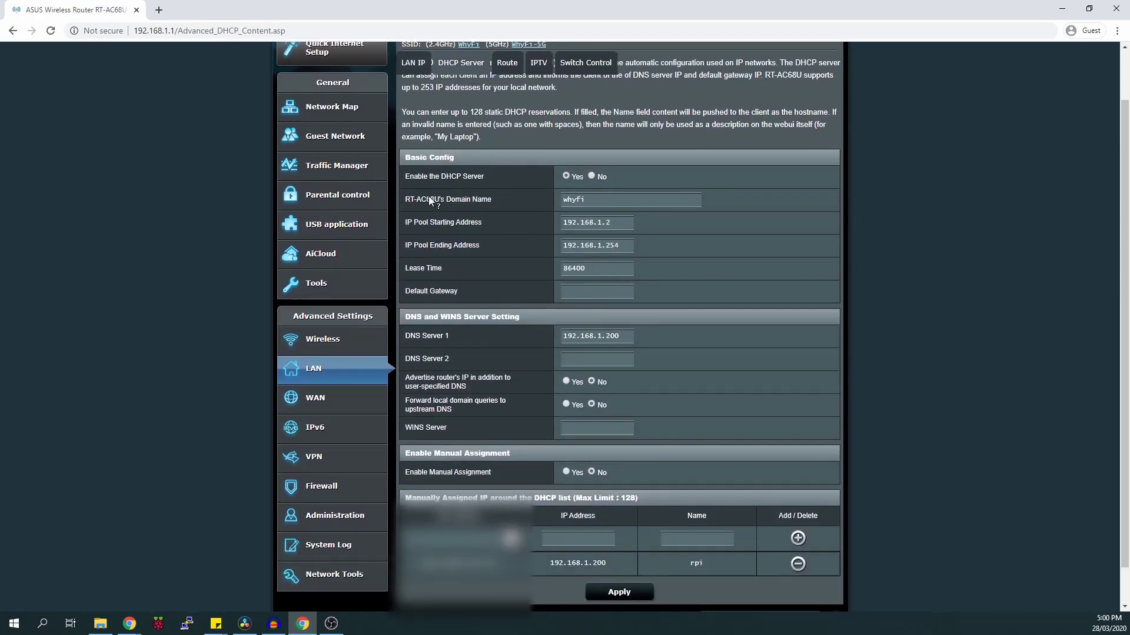
drag(405, 200, 441, 204)
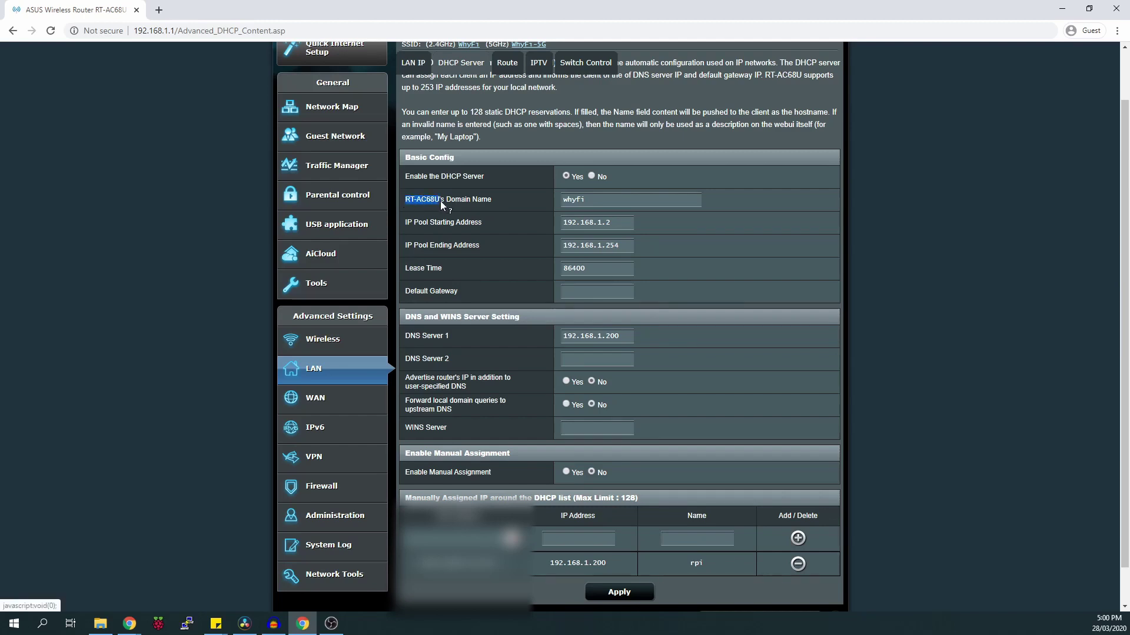
click(490, 207)
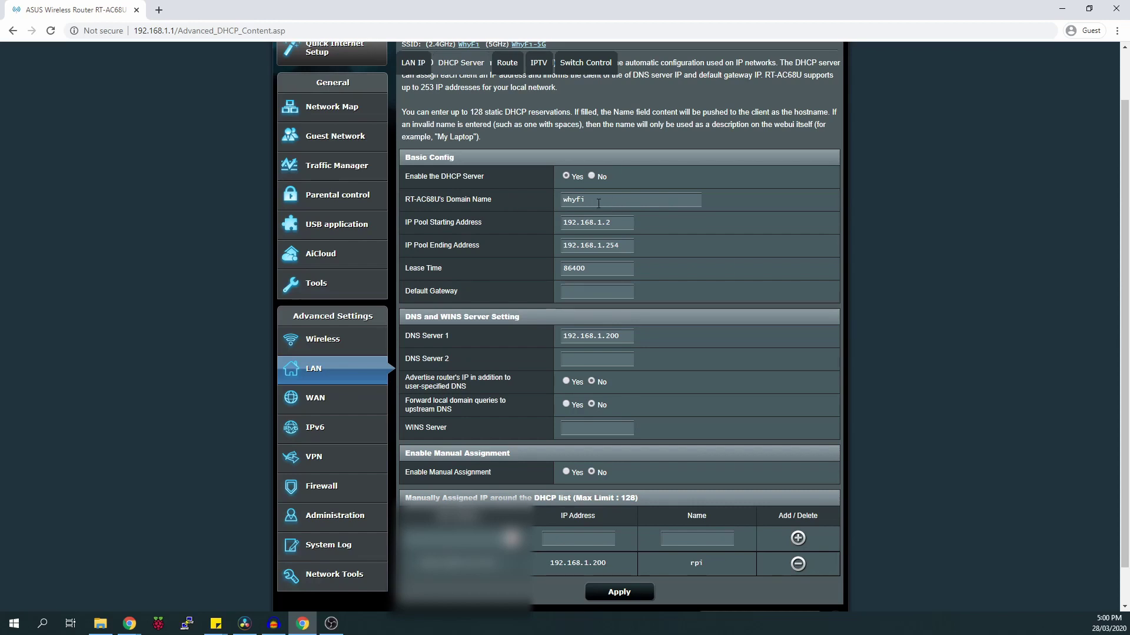
scroll(567, 223, down, 1)
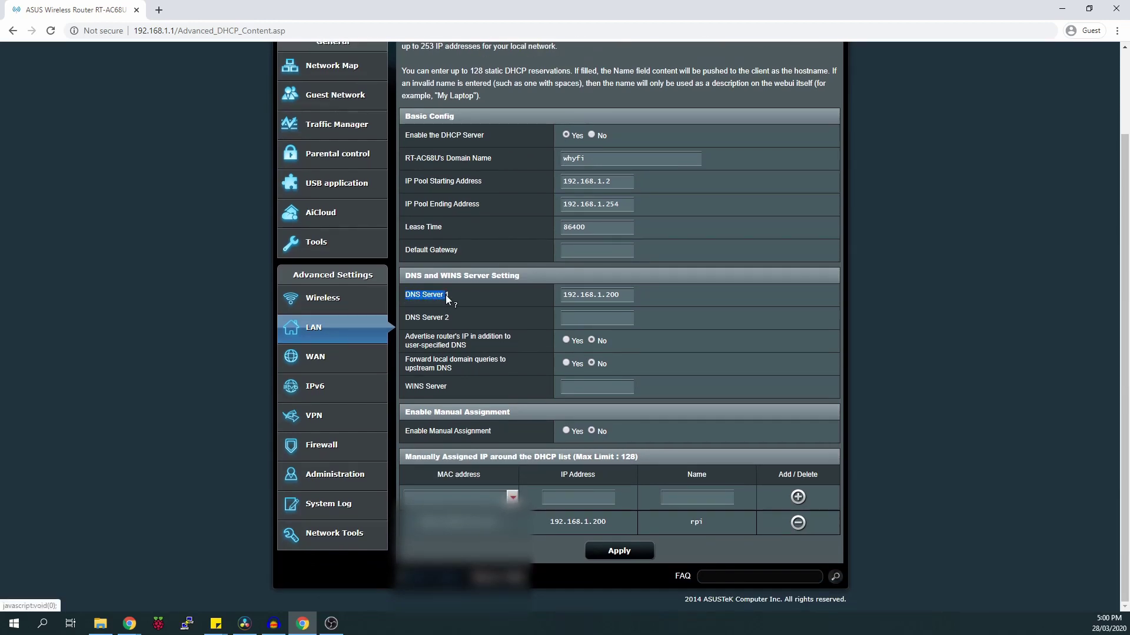
Check that DHCP DNS Server 1 is 192.168.1.200 and apply the settings
click(614, 297)
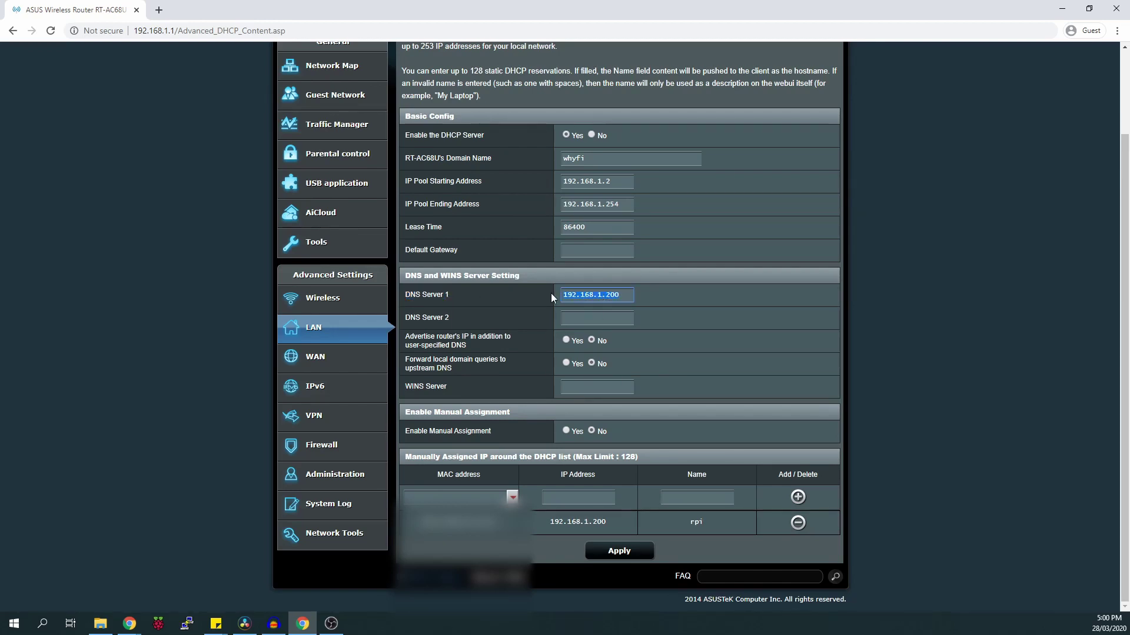
click(584, 295)
drag(568, 297, 563, 298)
click(616, 369)
click(613, 298)
click(606, 550)
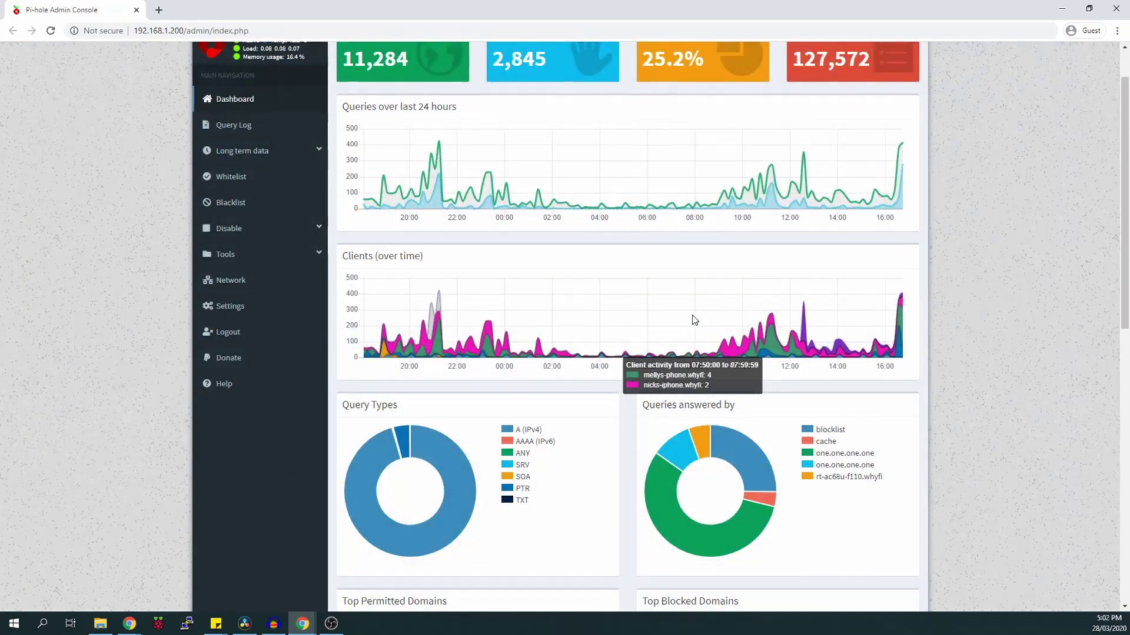
scroll(694, 320, up, 1)
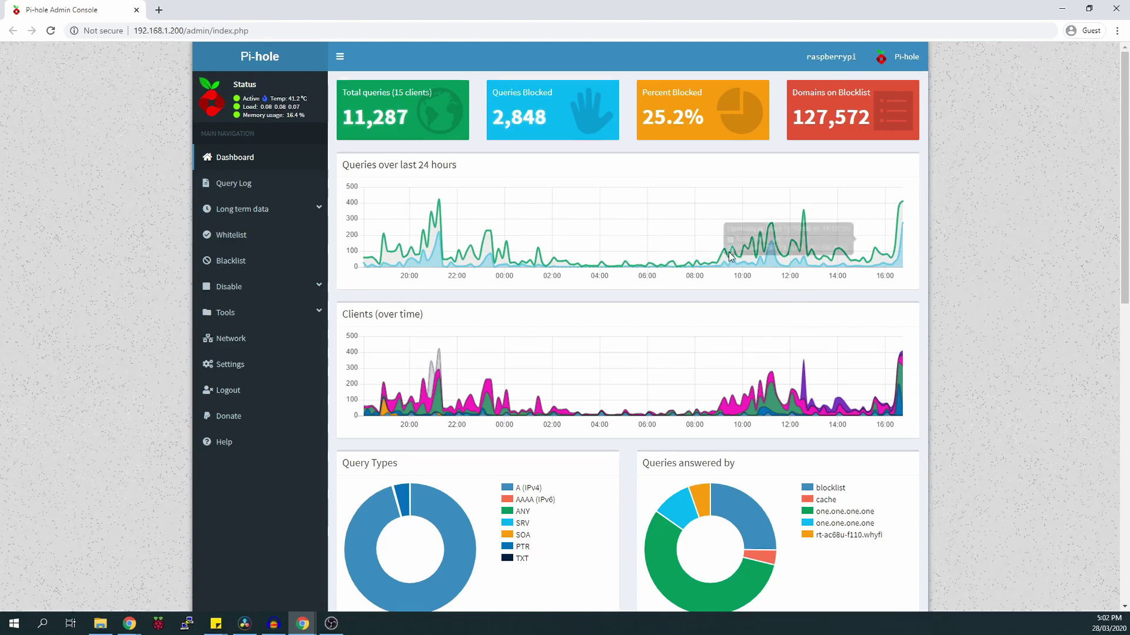
Open the DNS settings and confirm Cloudflare as the upstream DNS server
click(271, 368)
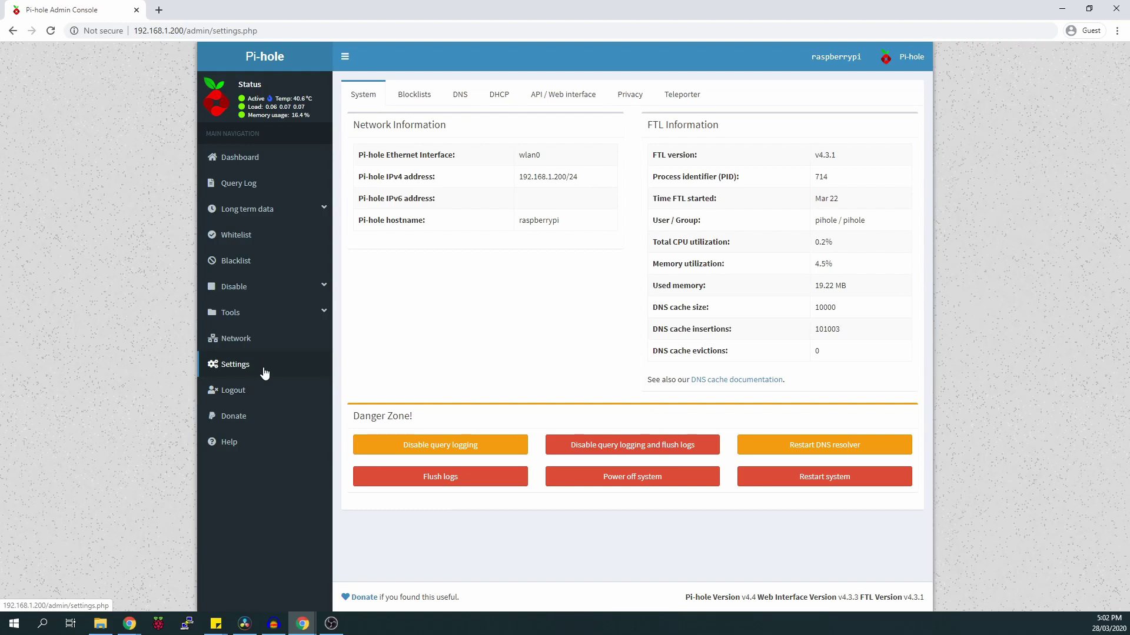
click(460, 96)
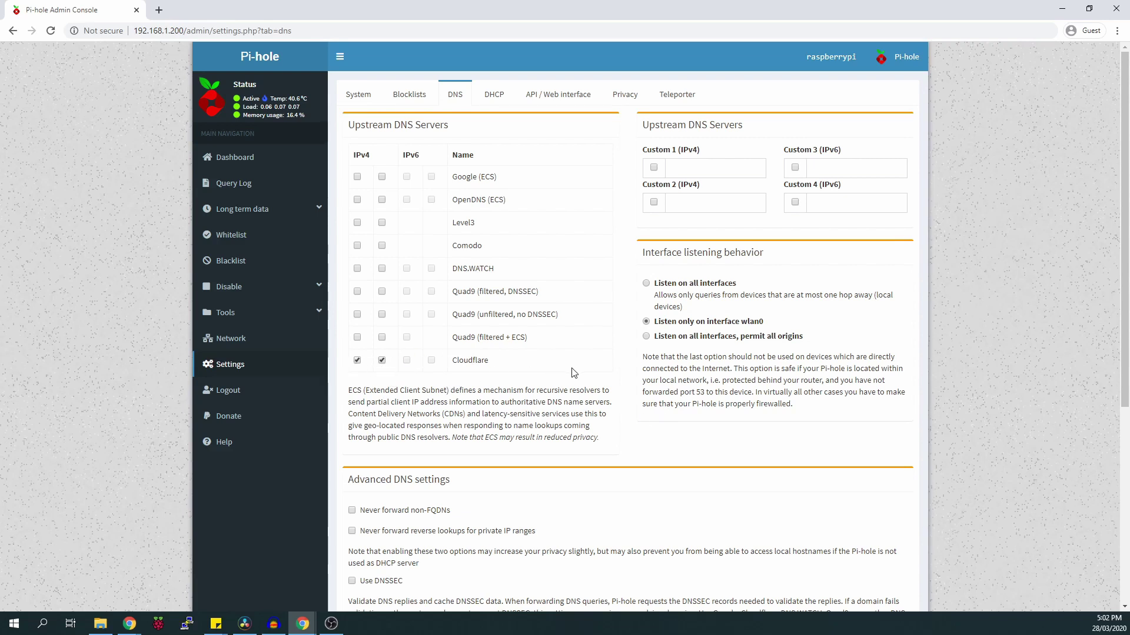
scroll(456, 351, down, 1)
scroll(456, 351, up, 1)
mouse_move(451, 360)
mouse_down()
mouse_move(494, 363)
mouse_move(445, 364)
mouse_up()
click(497, 364)
Set conditional forwarding to router 192.168.1.1 with local domain whyfi, and save
scroll(455, 360, down, 5)
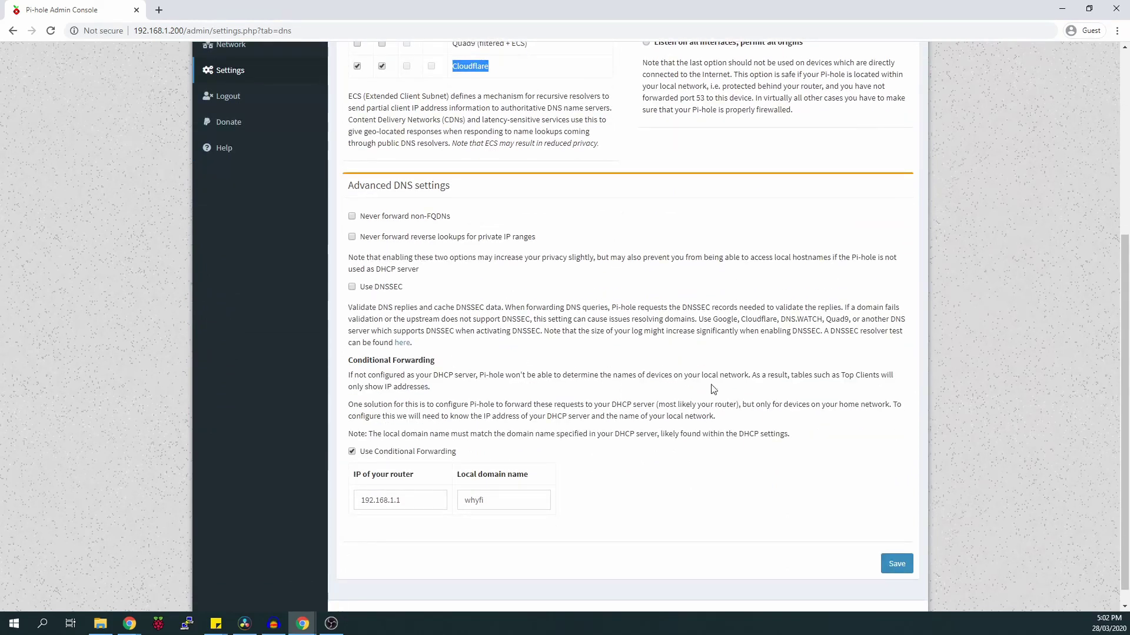
scroll(444, 393, down, 1)
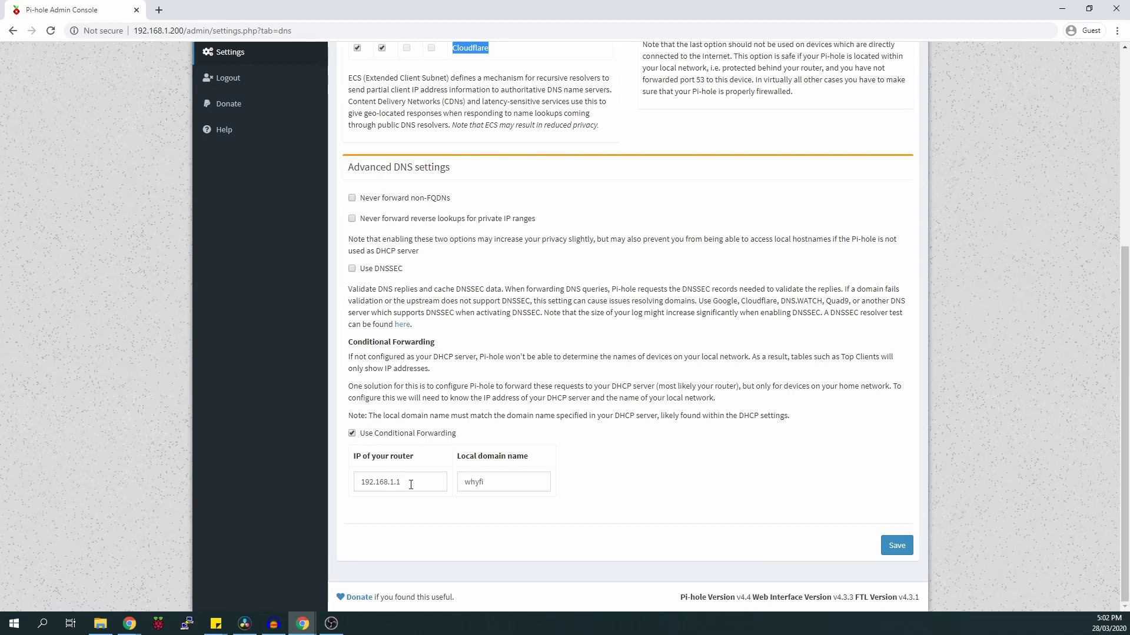
drag(425, 484, 356, 480)
double_click(512, 482)
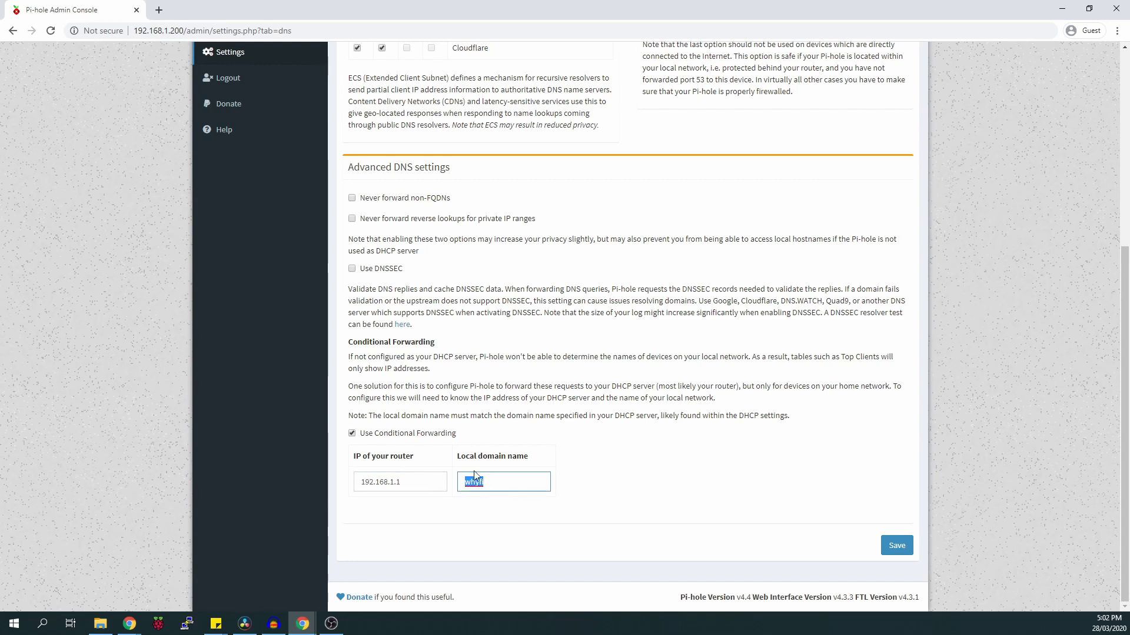
key(End)
click(890, 548)
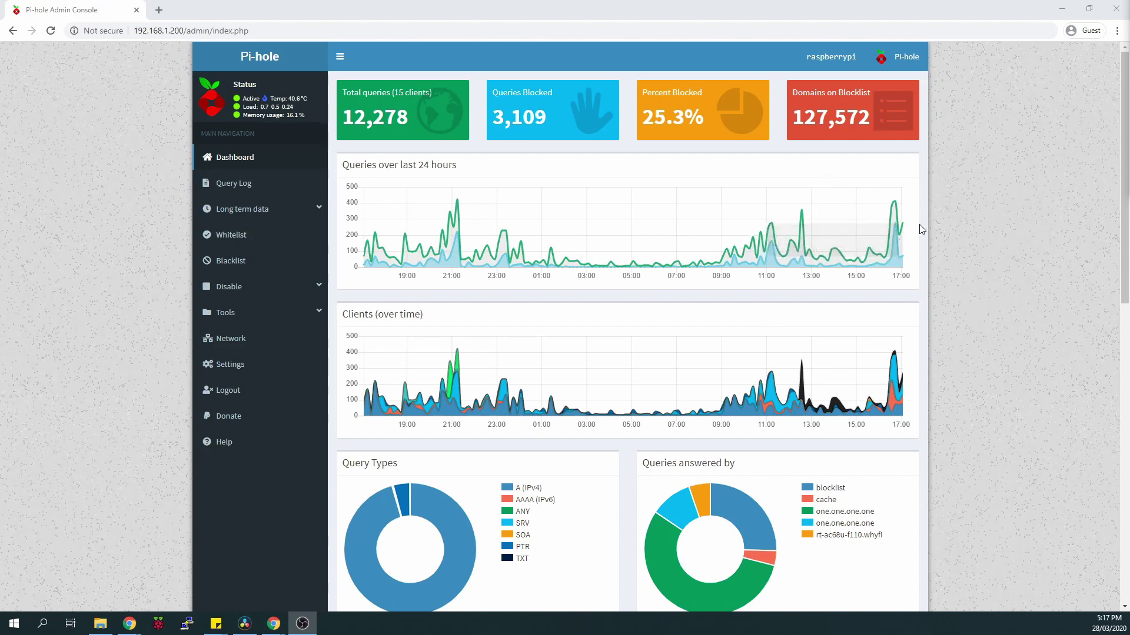
Review the dashboard: 12,279 total queries, 3,109 blocked (25.3%), and the charts
mouse_move(910, 242)
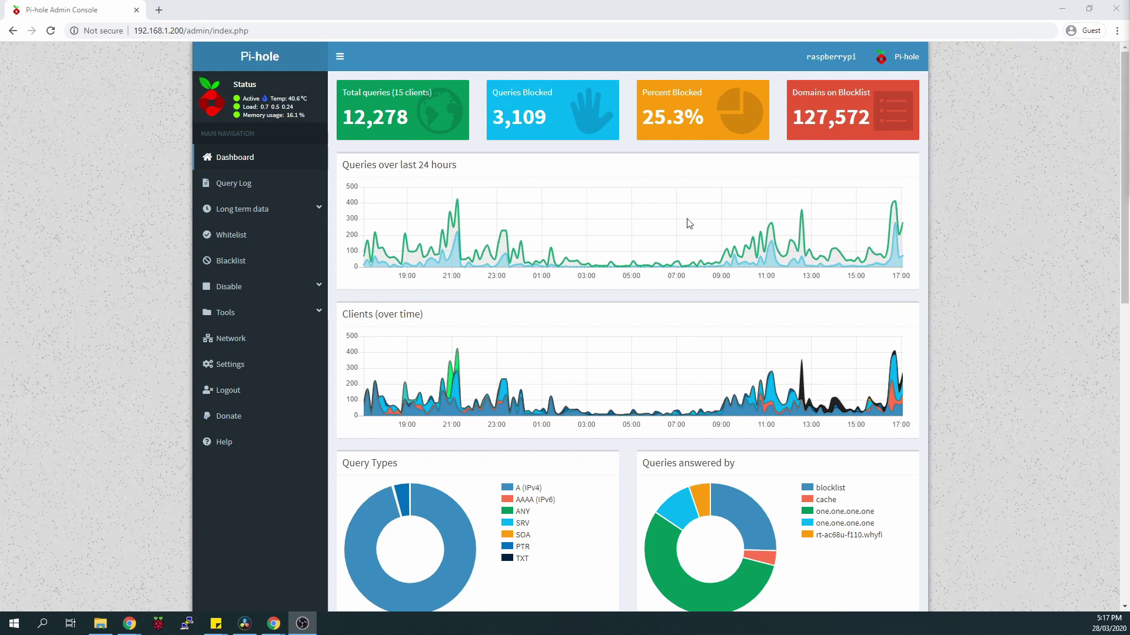
mouse_move(459, 237)
scroll(851, 106, down, 3)
scroll(845, 157, up, 3)
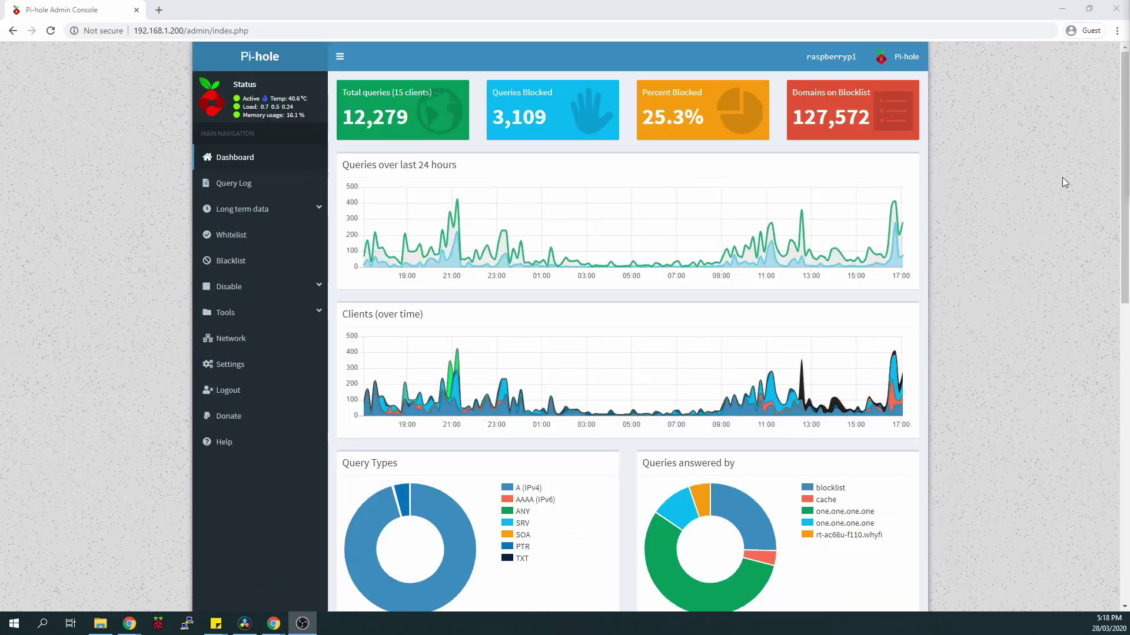